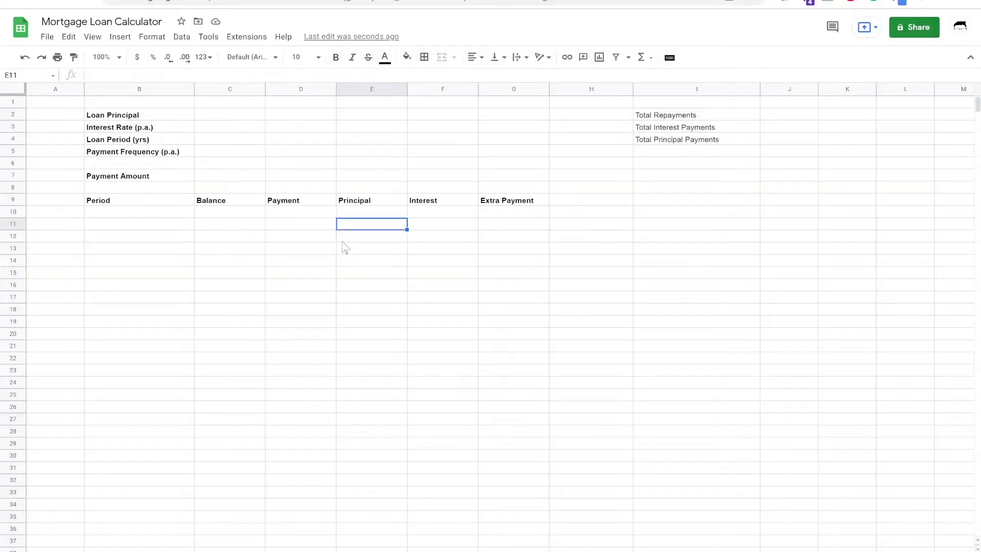
Enter a loan principal of 350000 in C2 and a 5% interest rate in C3.
left_click(186, 121)
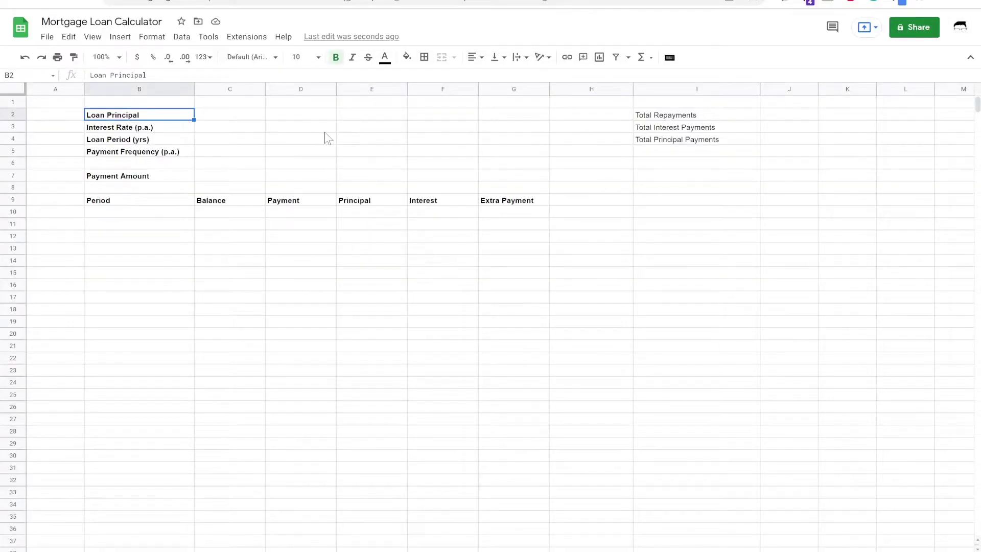
key("Right")
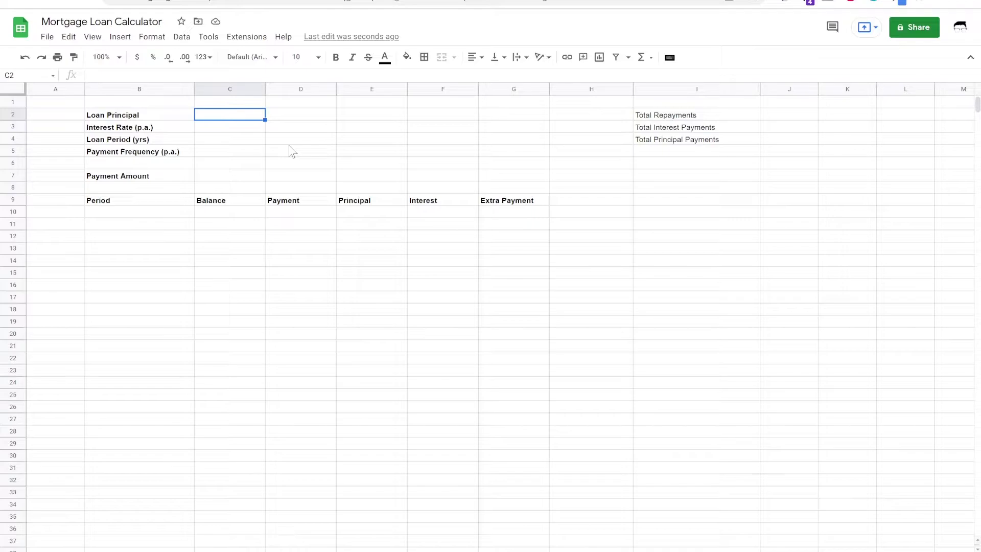
type("350000")
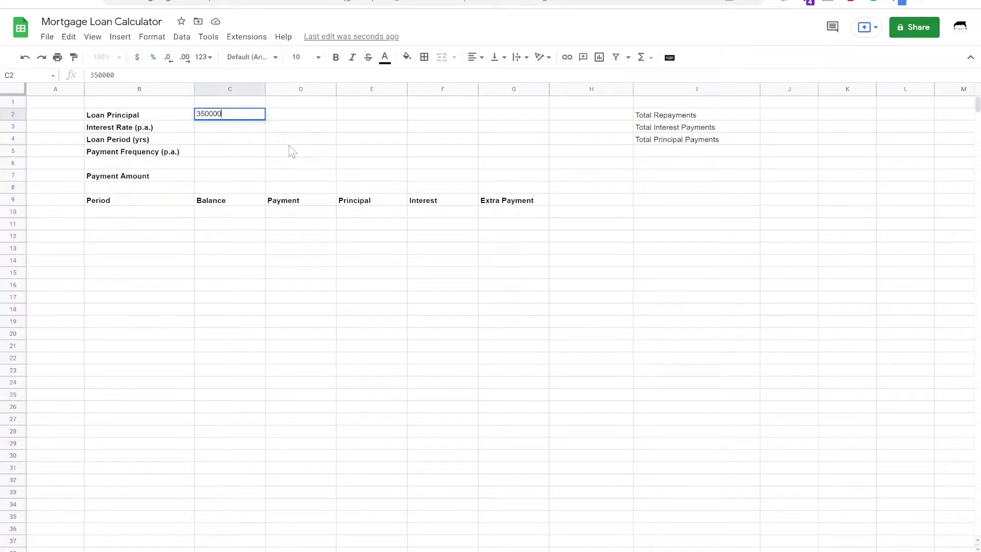
key("Return")
key("Right")
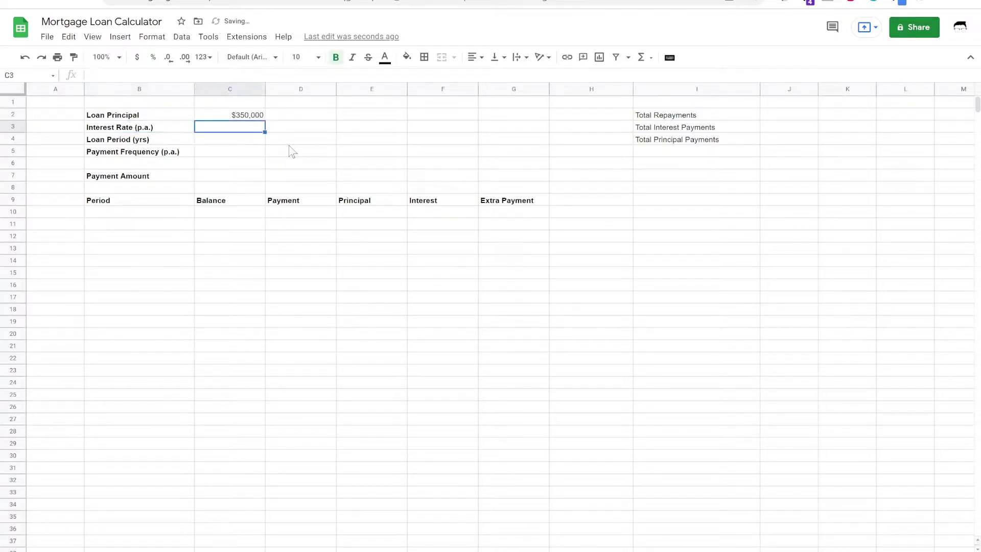
type("5")
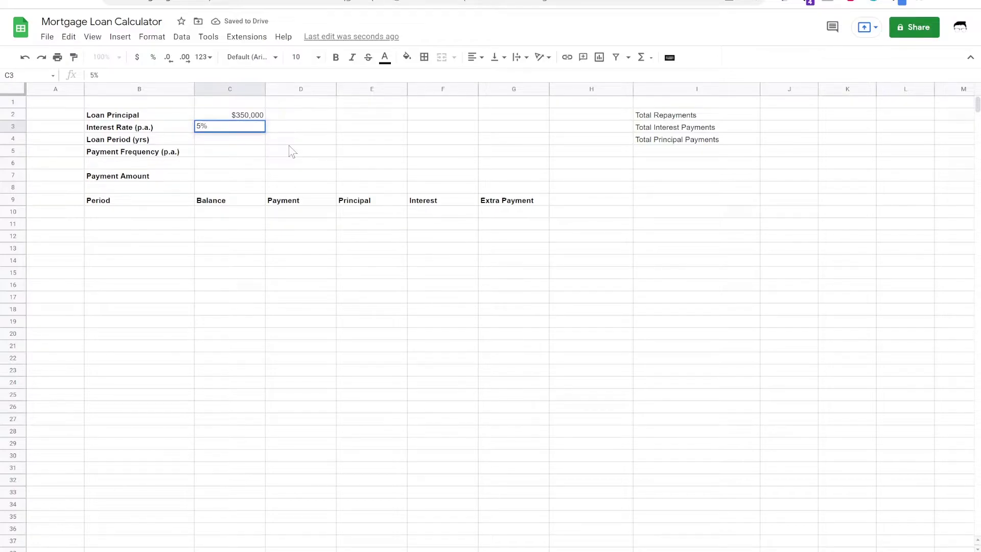
key("Return")
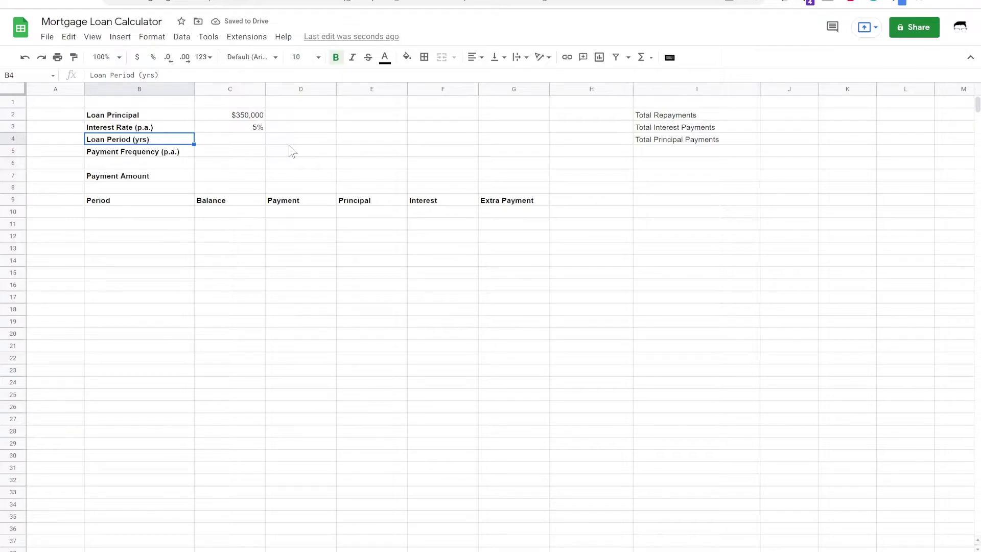
Enter a 30-year loan period in C4 and a payment frequency of 12 in C5.
key("Right")
type("30")
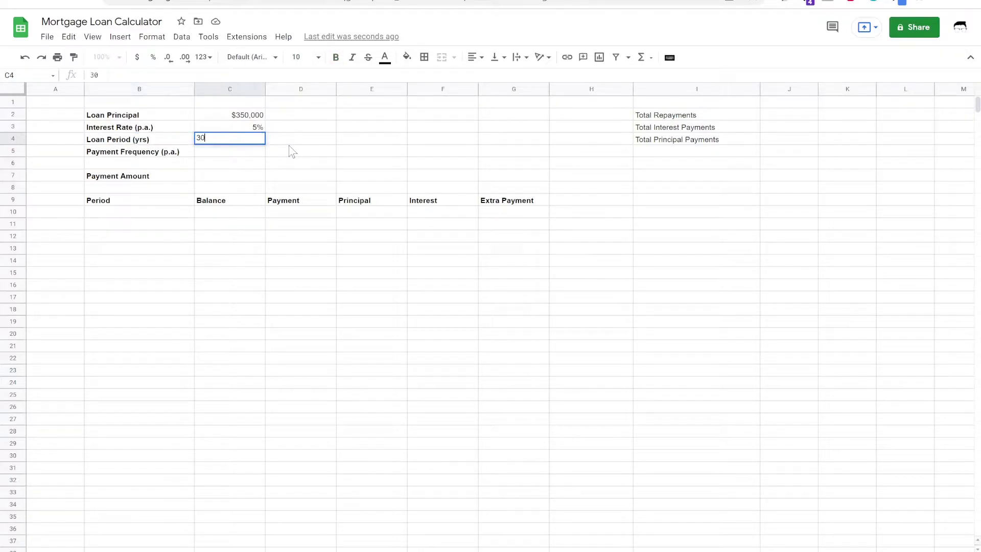
key("Return")
key("Right")
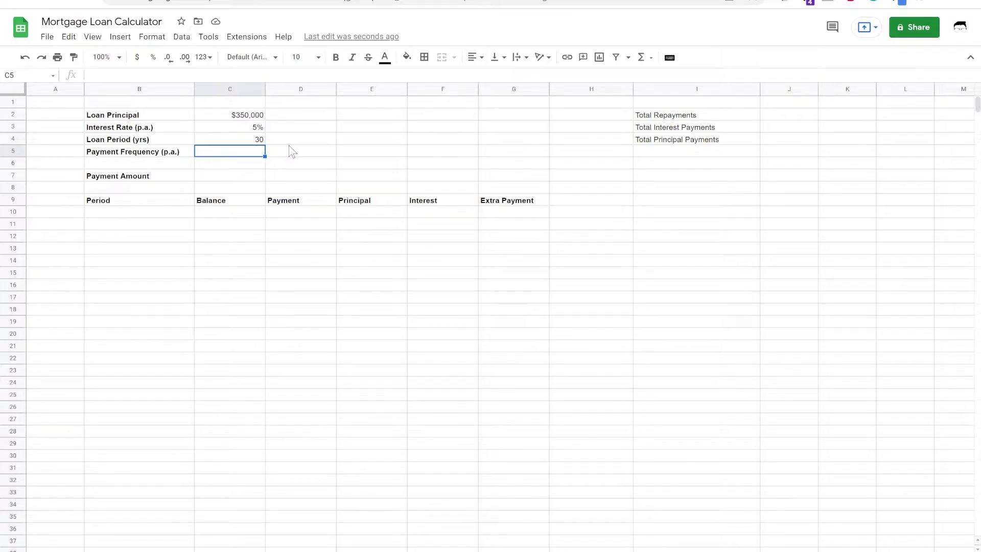
type("12")
key("Return")
key("Up")
key("Right")
Start the Payment Amount formula in C7 as =-PMT(C3/C5, using the periodic rate.
left_click(246, 177)
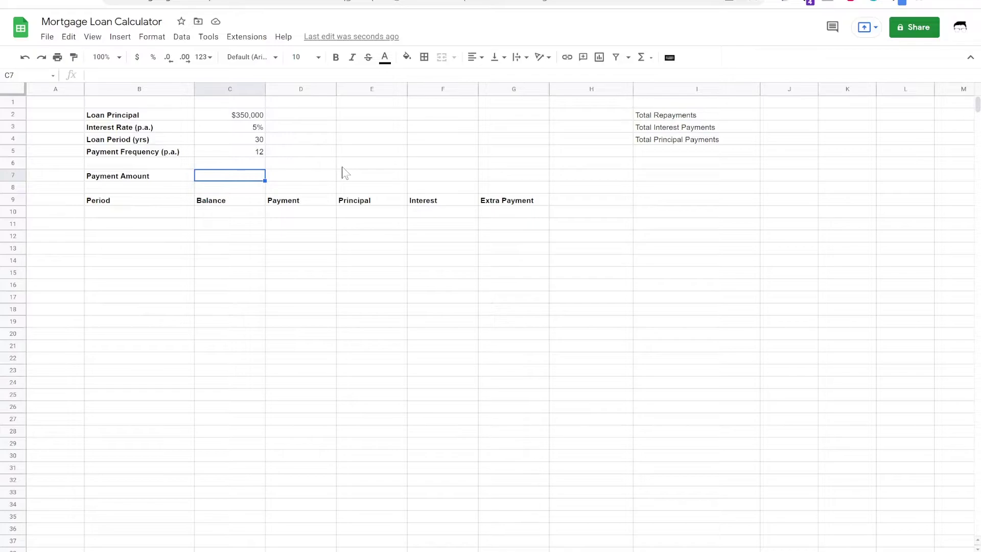
type("=")
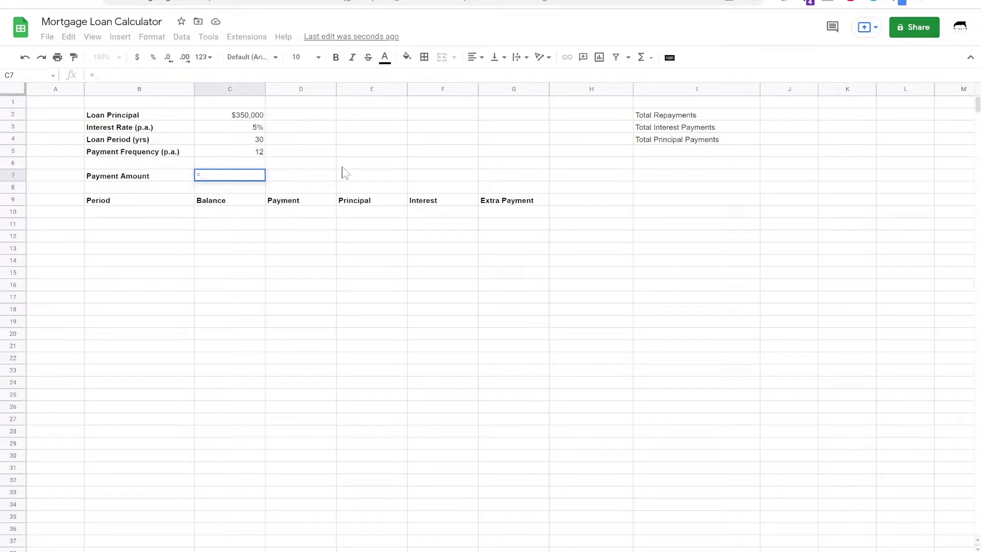
type("-")
type("p")
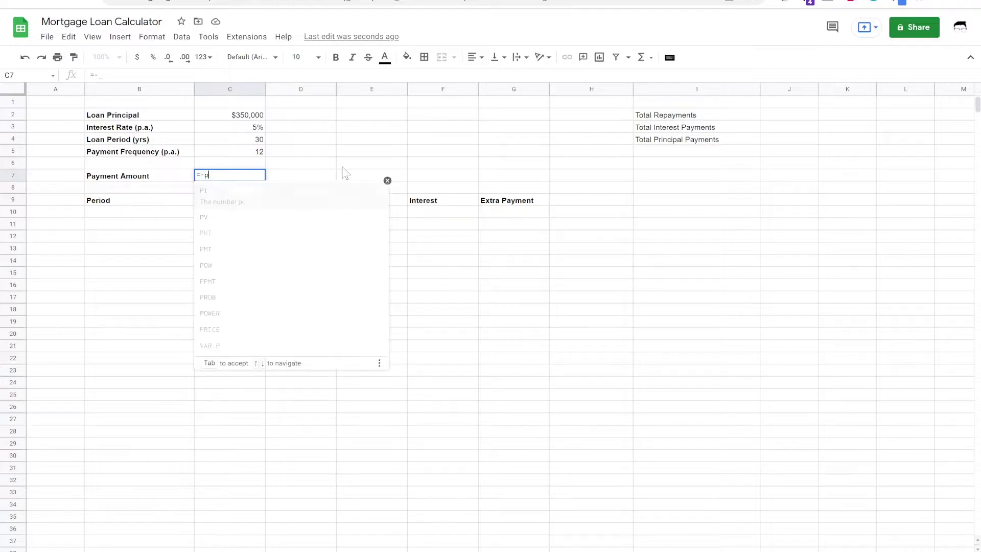
type("mt(")
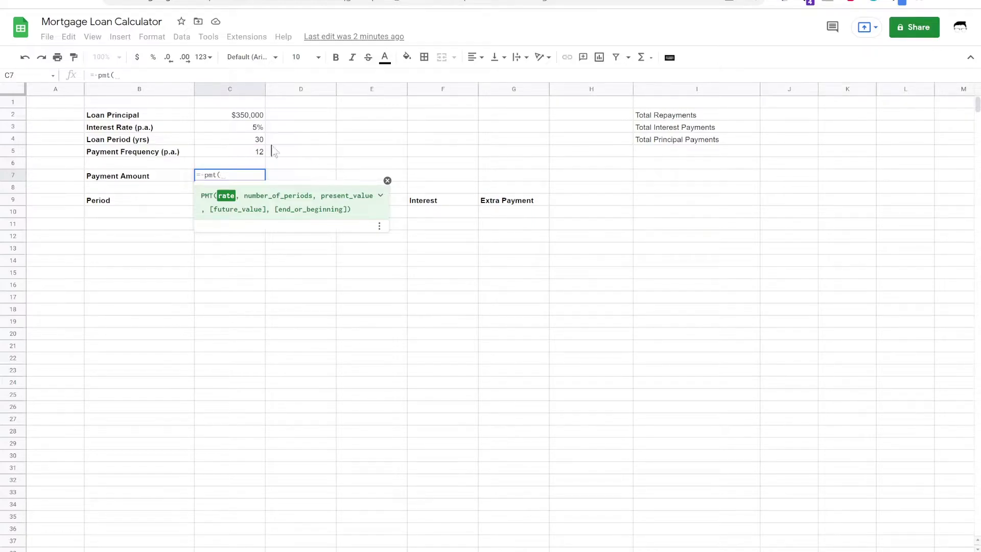
left_click(257, 127)
type("/")
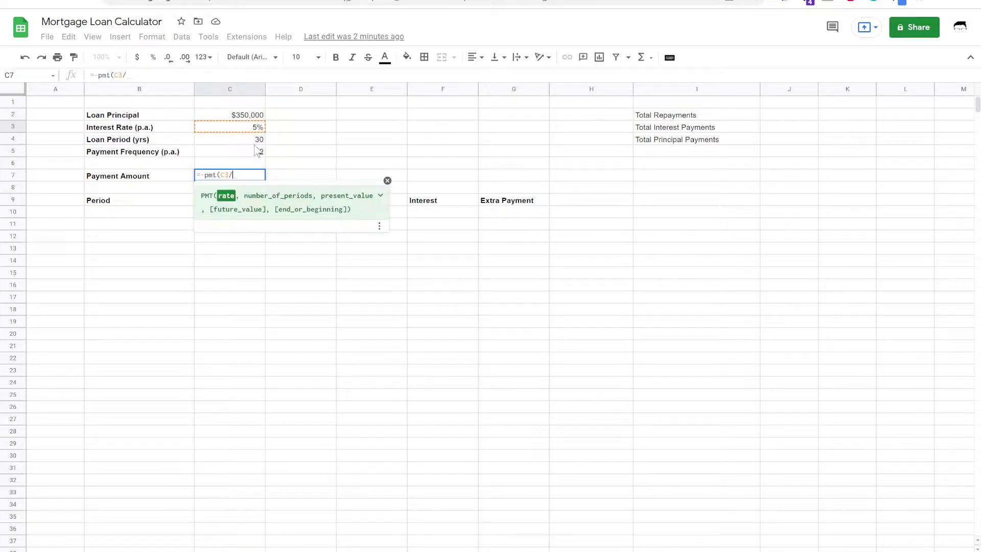
left_click(257, 152)
type(",")
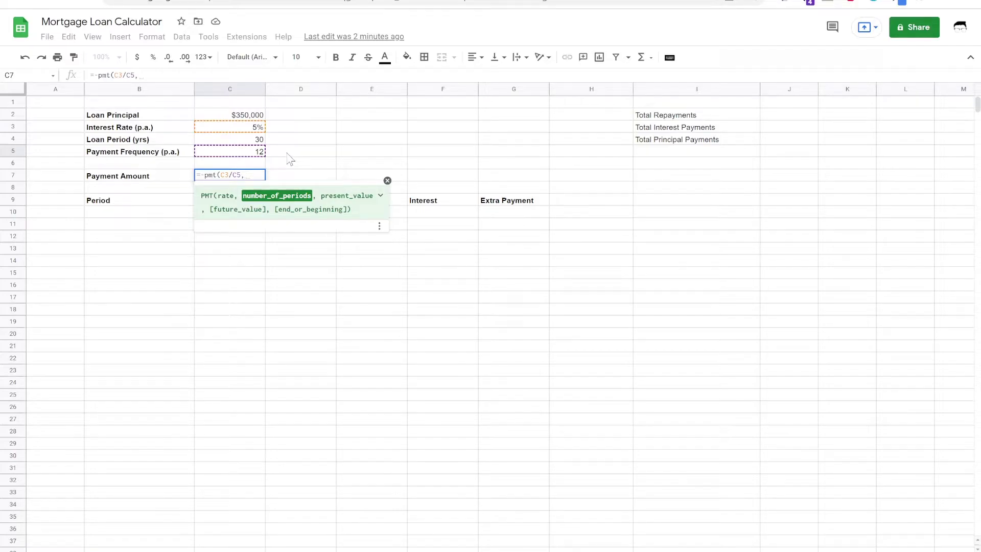
Finish the PMT arguments with C4*C5 periods, C2 principal and 0, giving $1,878.88.
left_click(255, 141)
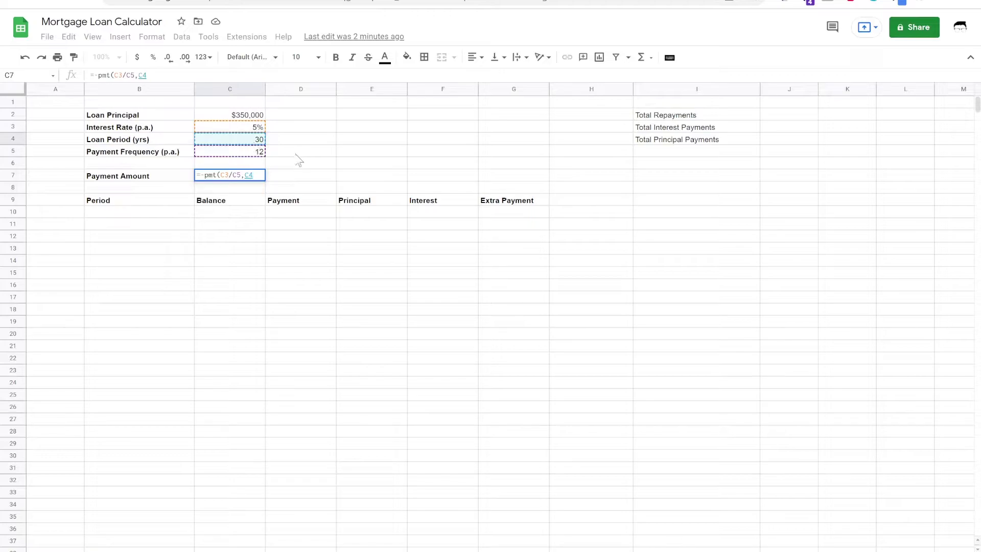
type("*")
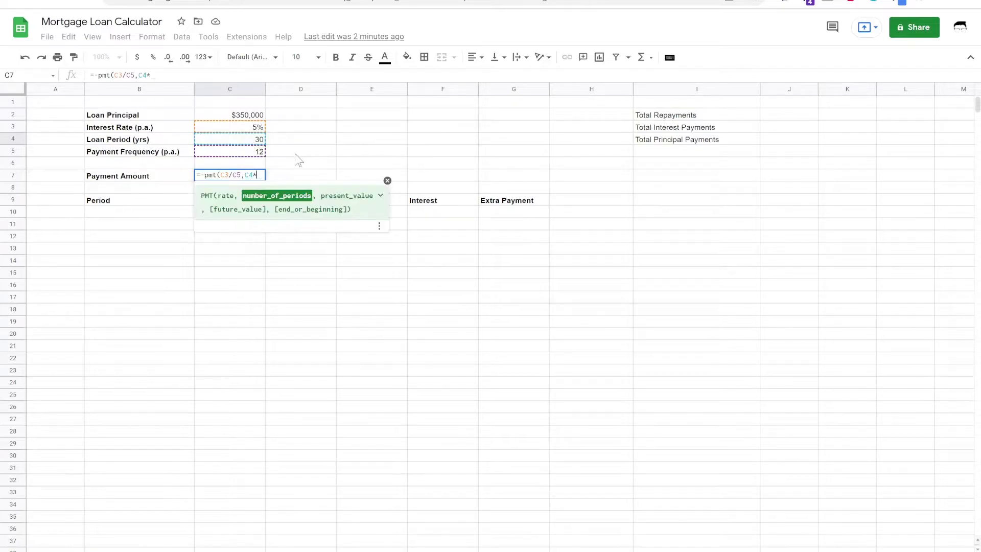
left_click(253, 154)
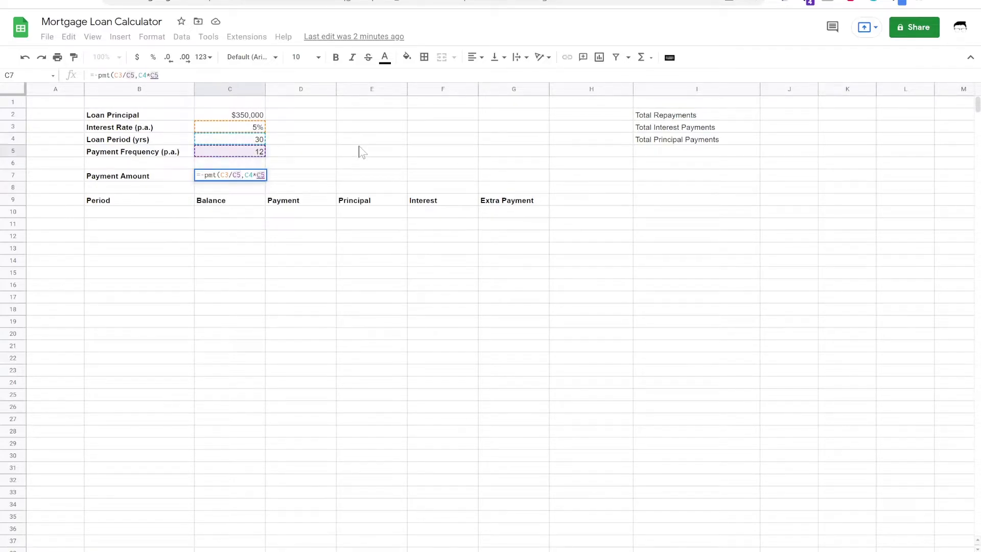
type(",")
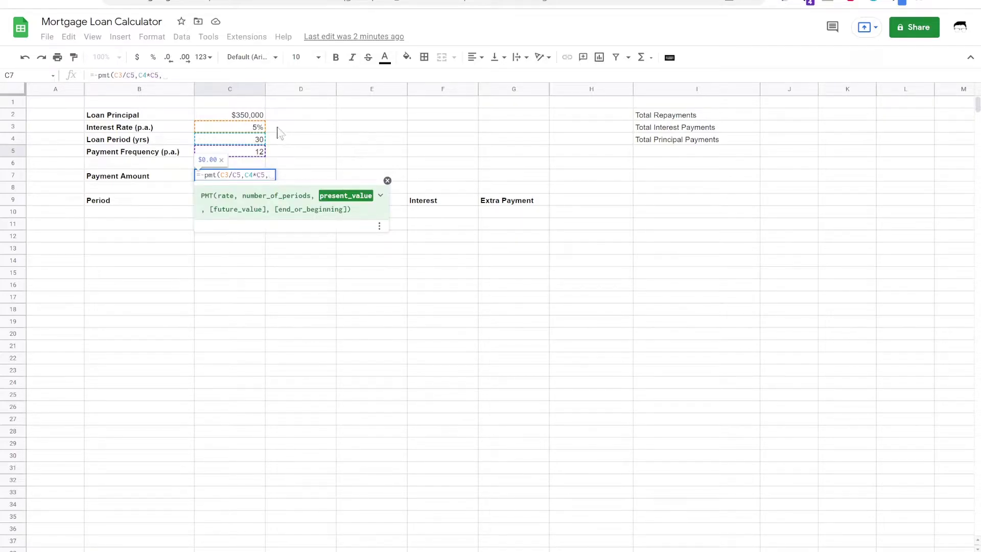
left_click(235, 118)
type(",")
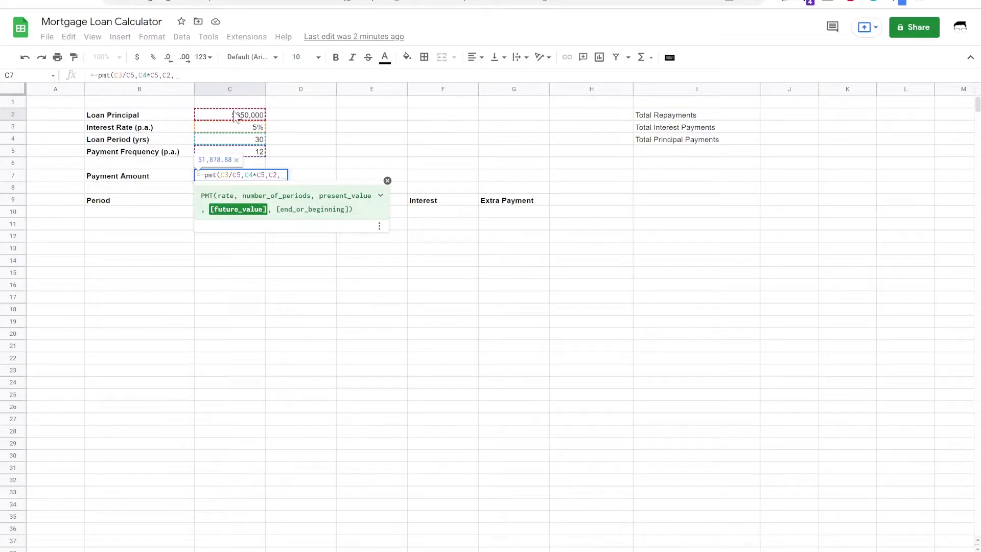
type("0")
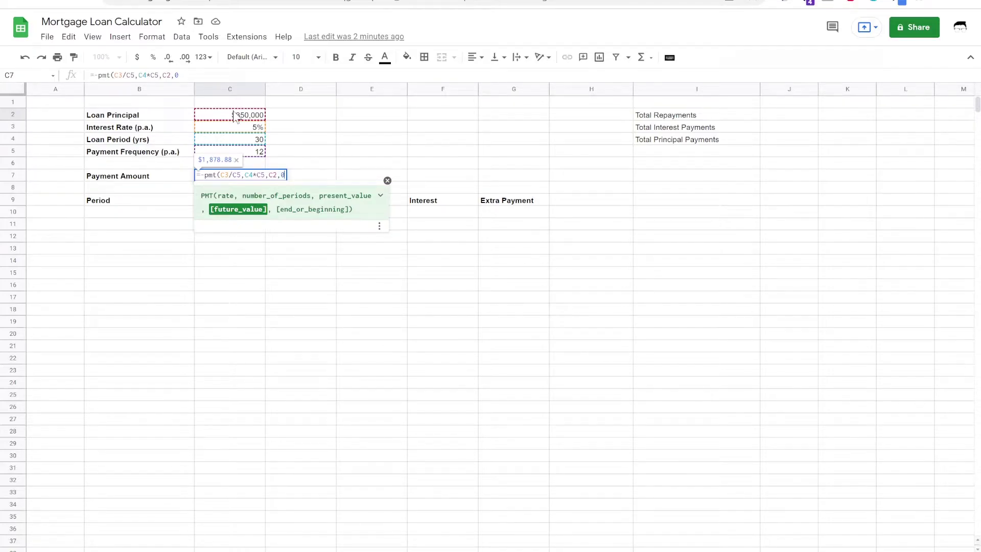
type(")")
key("Tab")
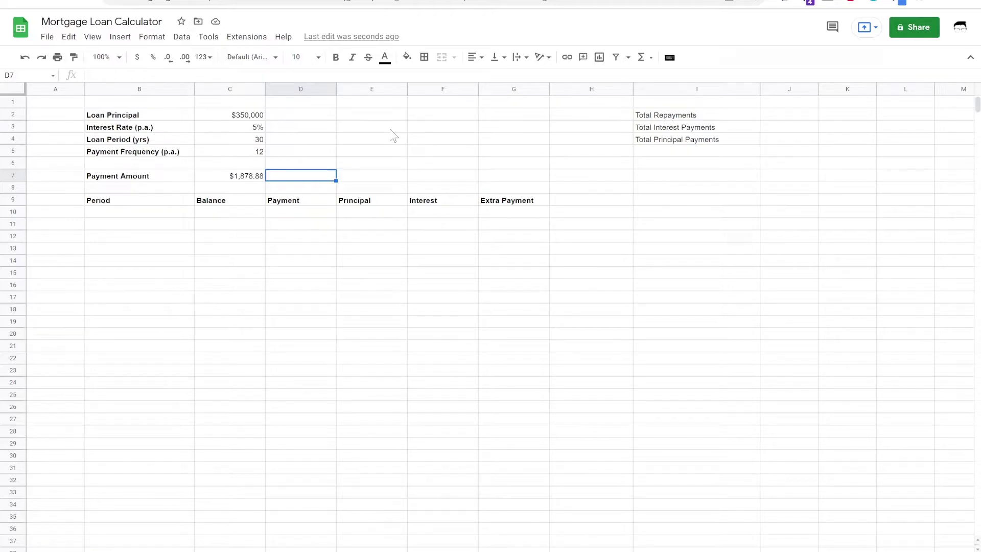
Put period 0 in B10 and an opening balance of =C2 ($350,000.00) in C10.
left_click(181, 215)
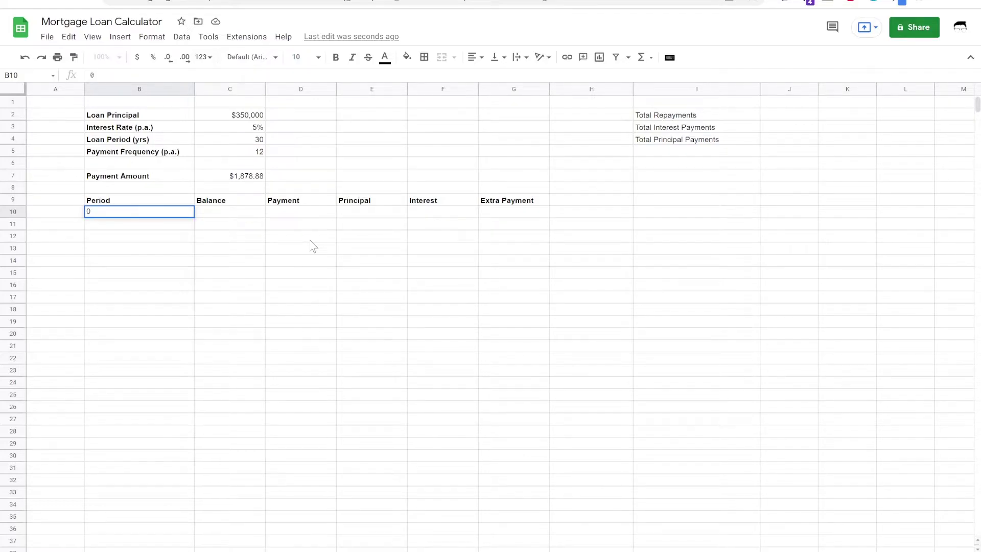
key("Tab")
type("=C2")
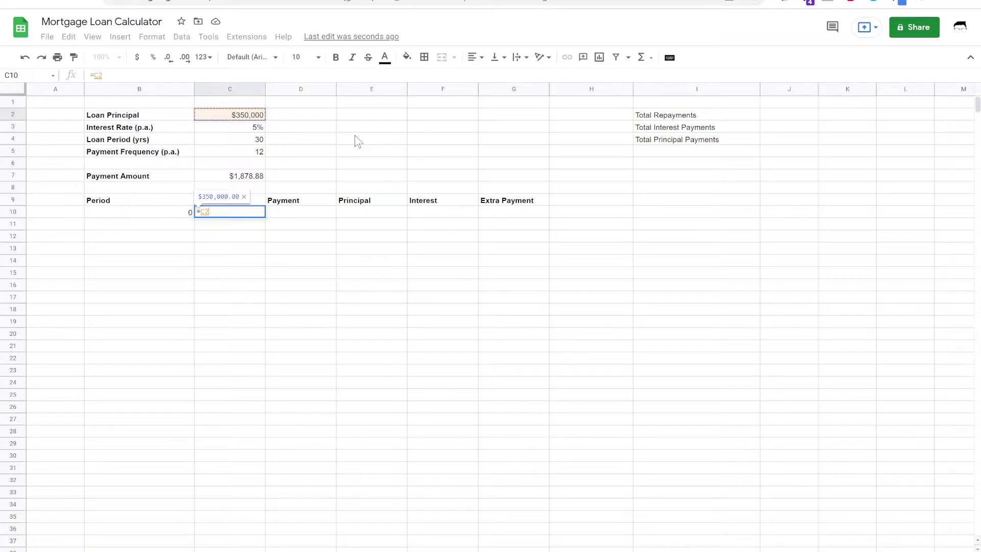
key("Tab")
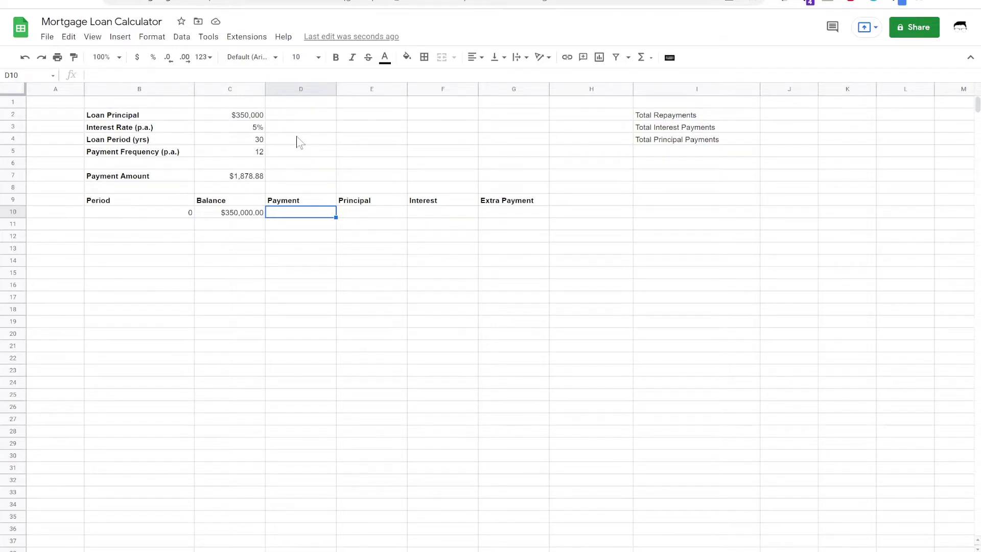
Enter =sequence(C4*C5) in B11 to generate periods 1 through 360.
left_click(207, 215)
left_click(187, 228)
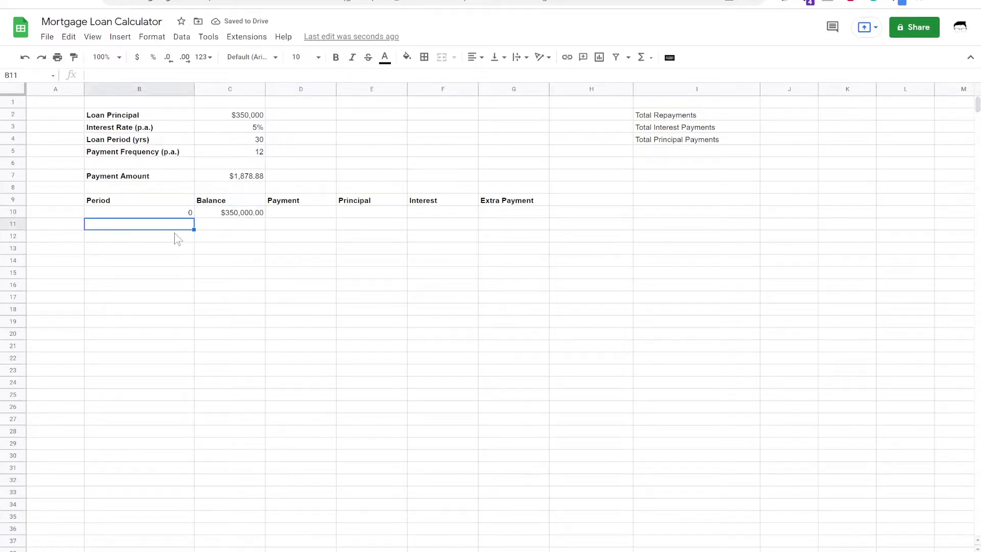
type("=seq")
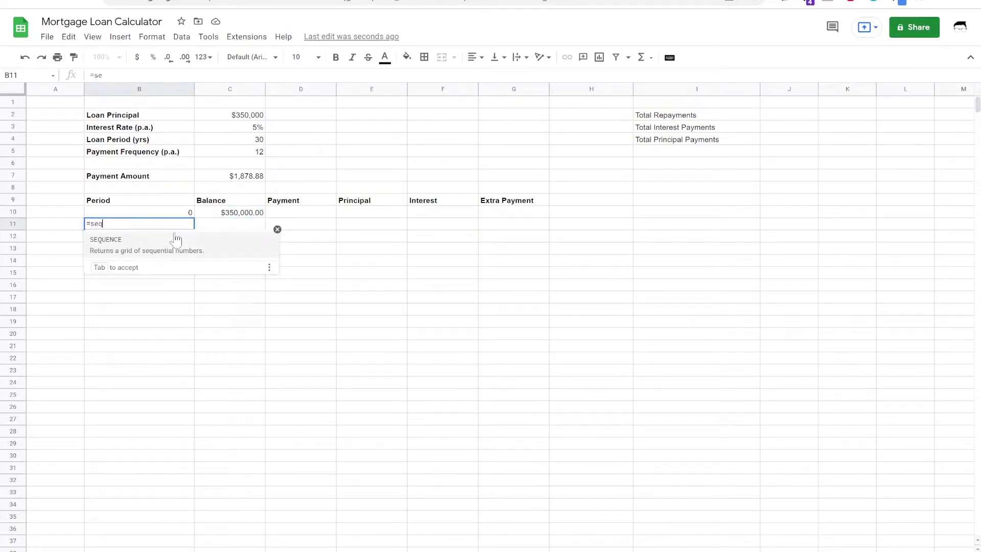
type("uence(")
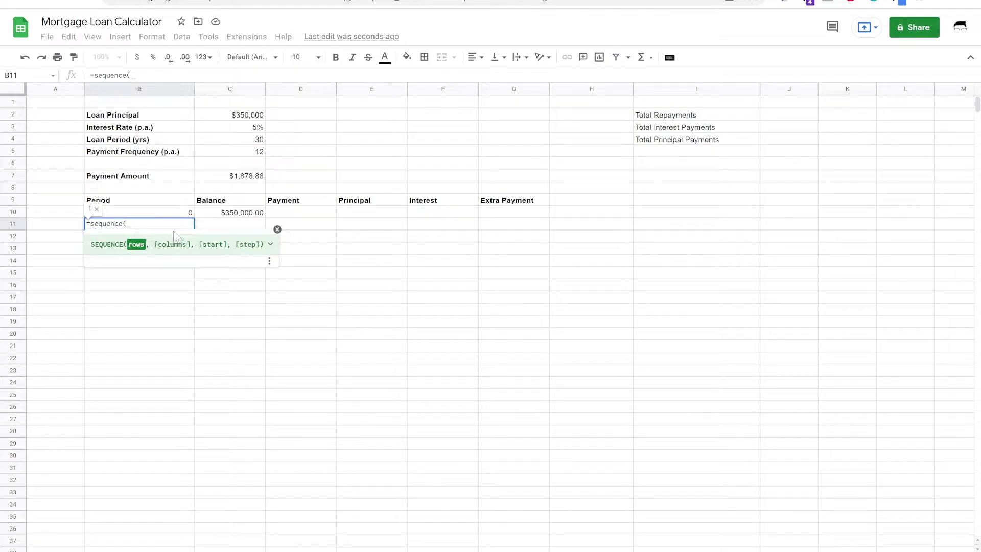
left_click(258, 144)
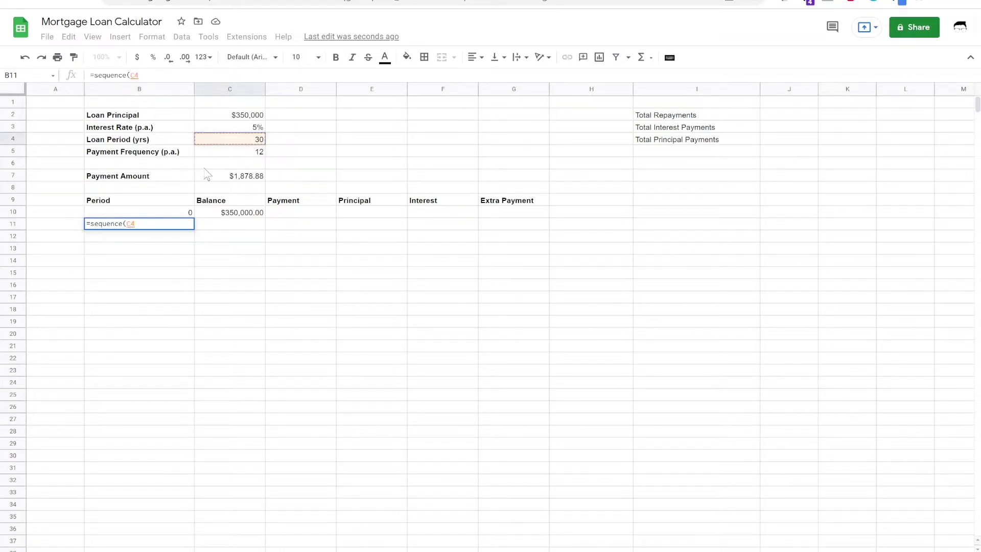
type("*")
left_click(224, 152)
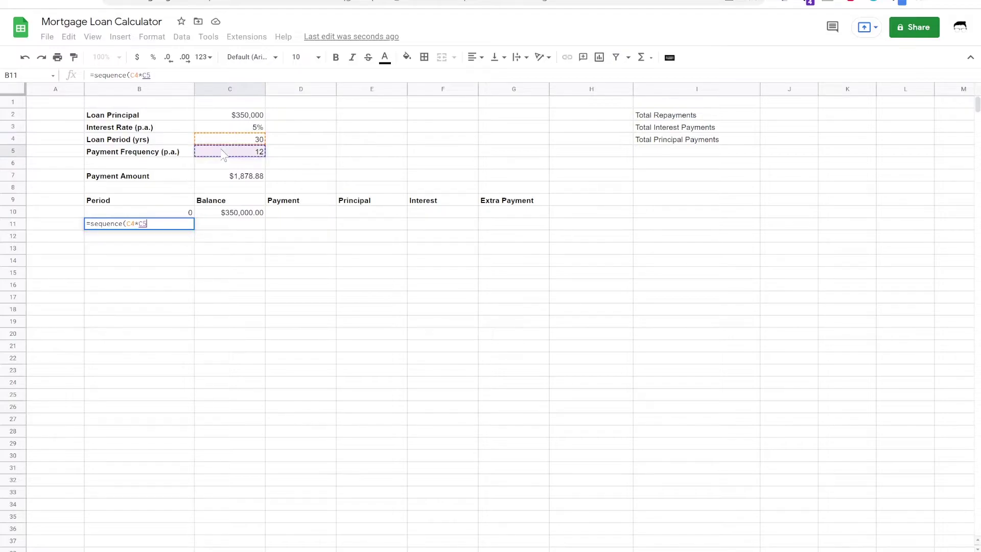
type(")")
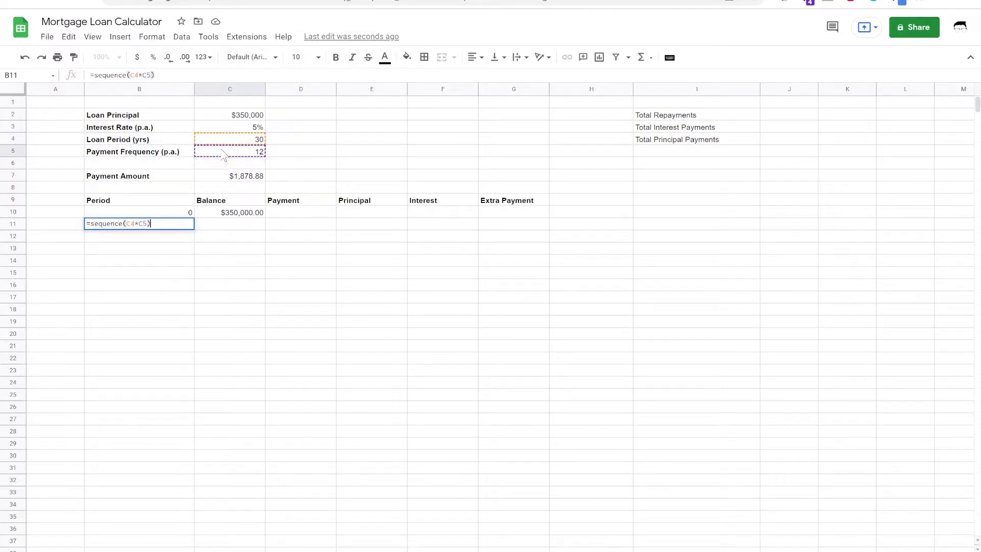
key("Tab")
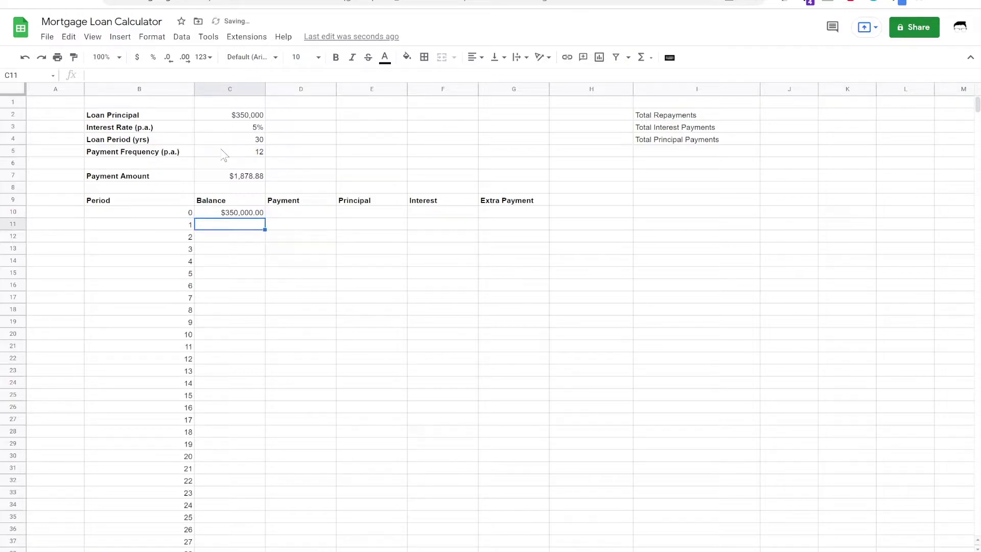
Confirm the Period column ends at 360, then return to the top of the schedule.
left_click(176, 227)
key("ctrl+Down")
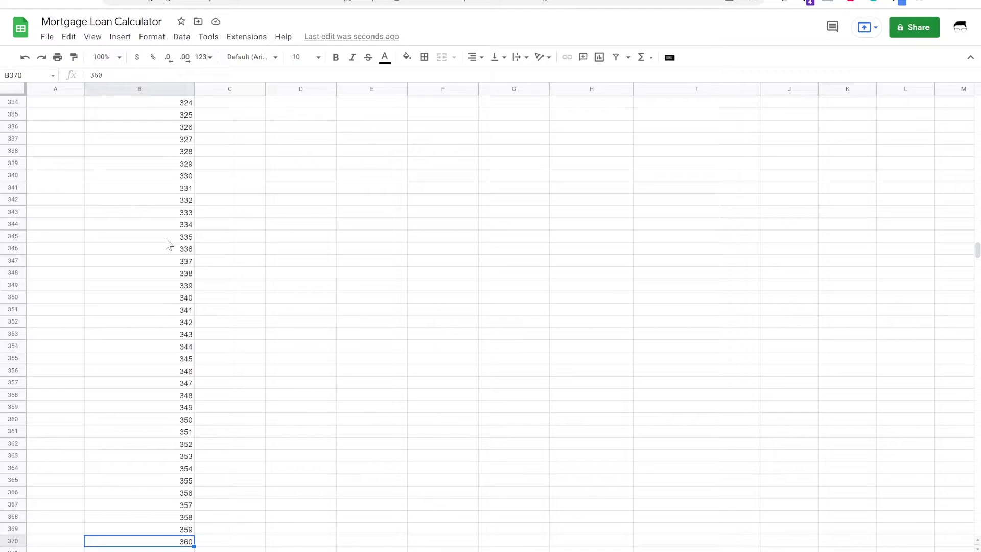
key("ctrl+Up")
key("Down")
key("Down")
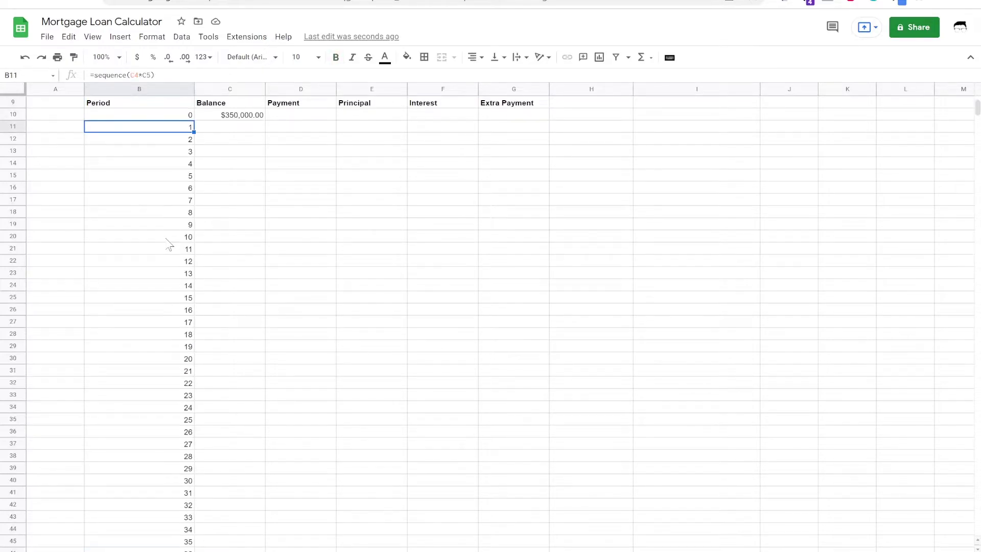
scroll(147, 233, "up", 3)
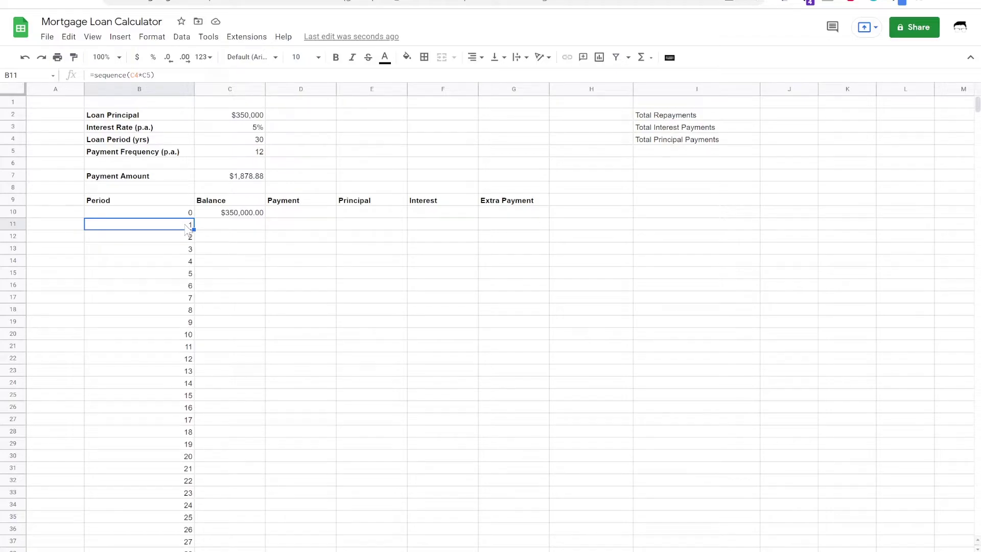
Link period 1's Payment in D11 to the Payment Amount with =C7.
key("Right")
key("Right")
type("=")
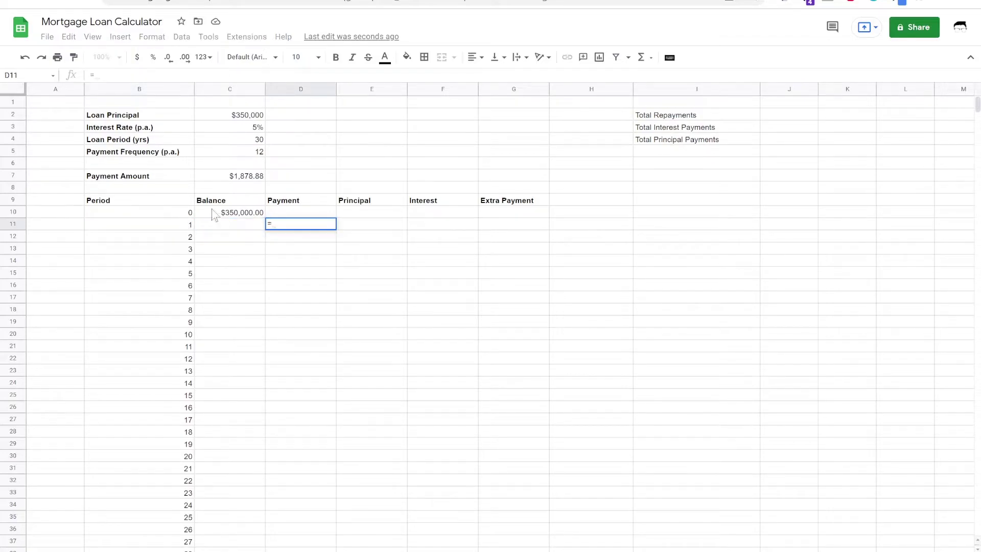
left_click(239, 178)
key("Tab")
key("Tab")
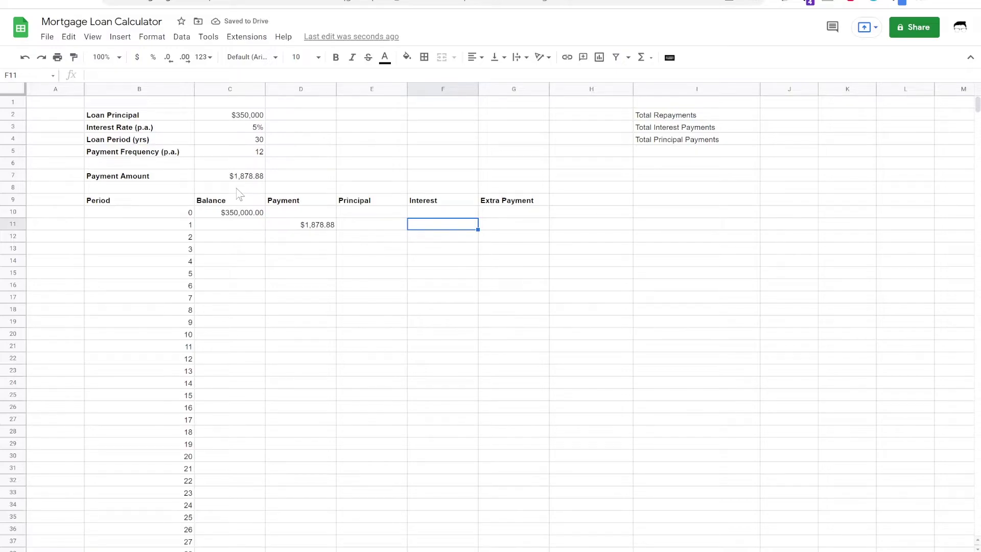
Enter =C10*(C3/C5) in F11 for period 1 interest of $1,458.33.
type("=")
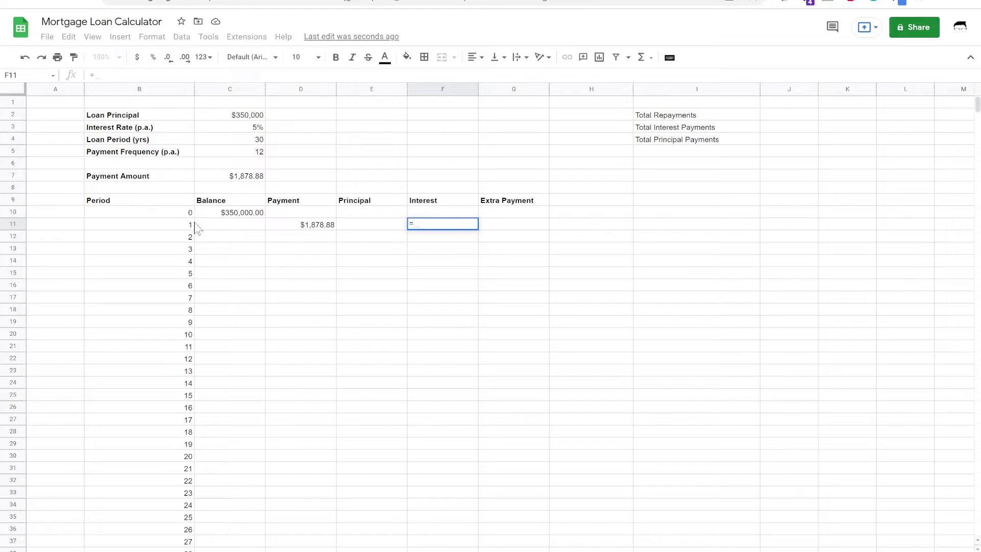
left_click(238, 213)
type("*")
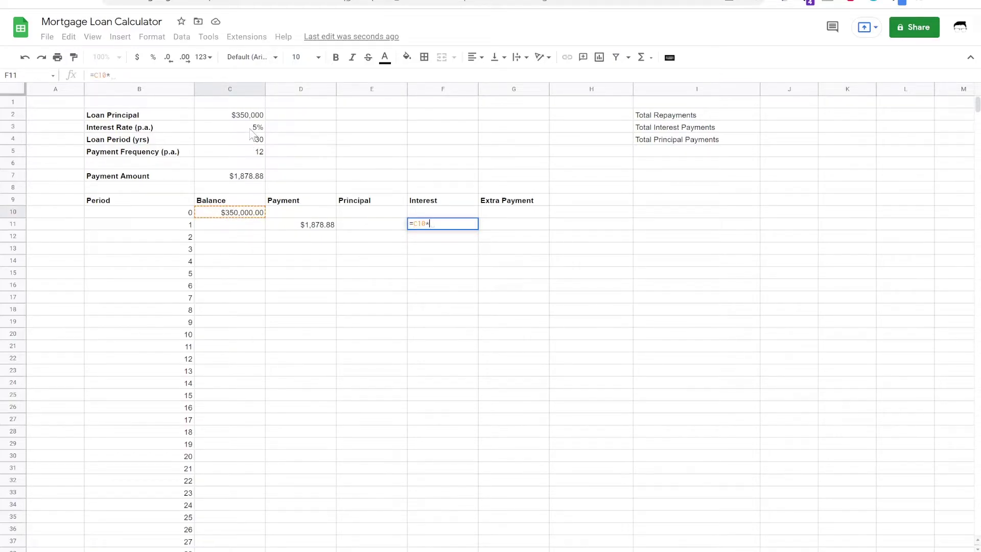
type("(")
left_click(255, 129)
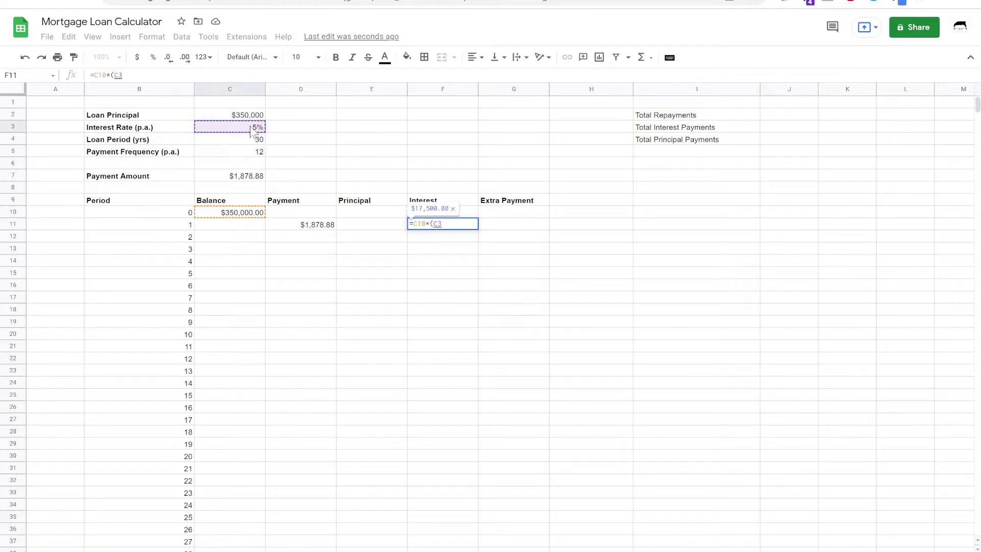
type("/")
left_click(250, 157)
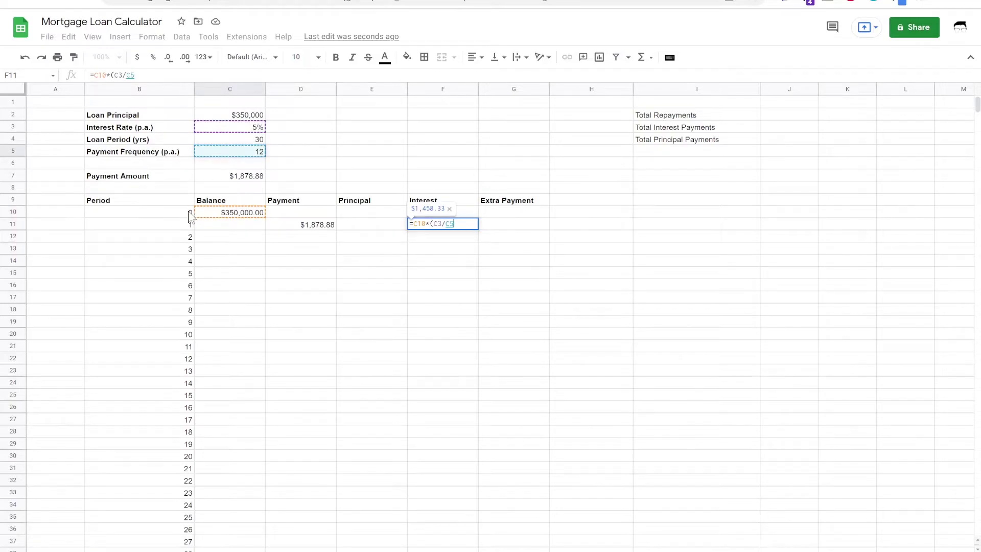
type(")")
key("Tab")
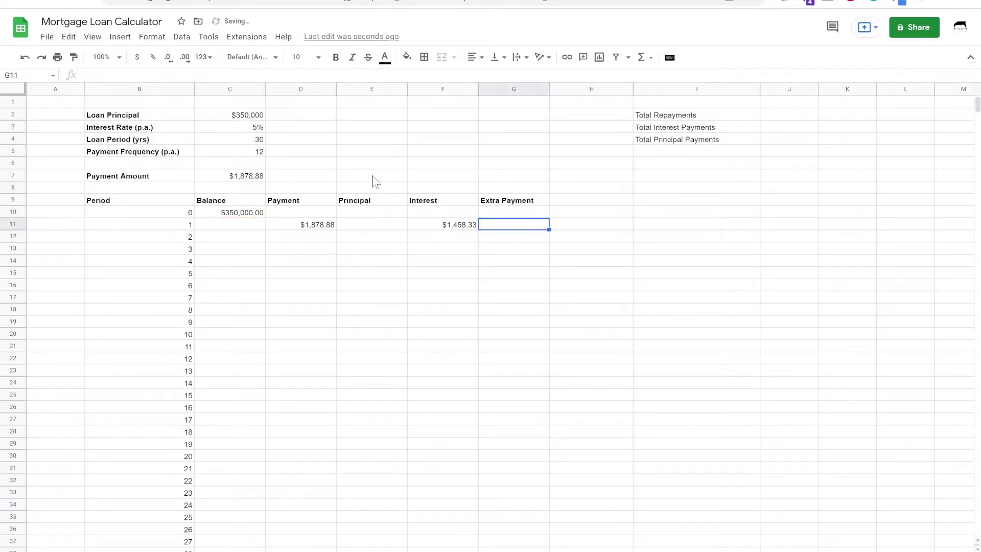
key("Left")
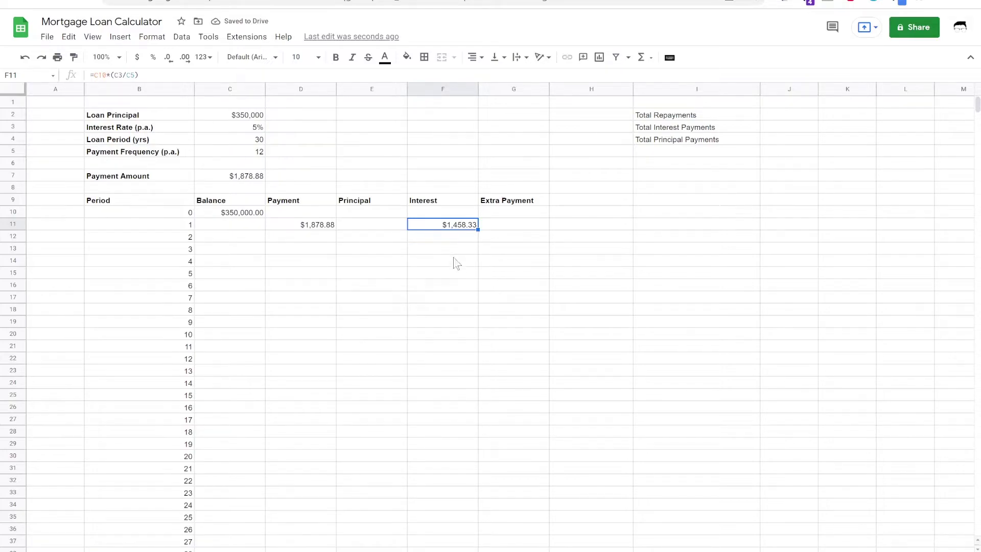
Make the rate and frequency references absolute in F11: =C10*($C$3/$C$5).
key("F2")
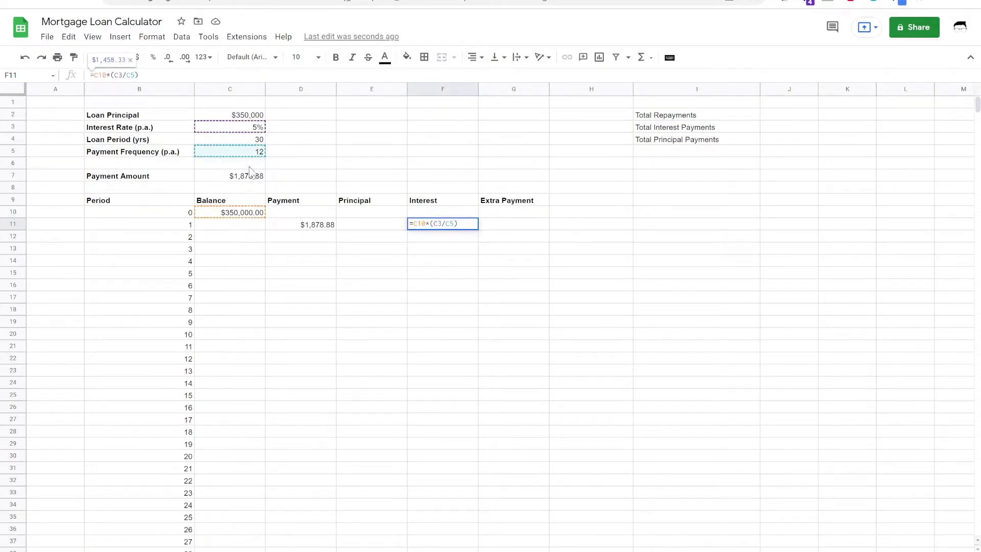
left_click(117, 75)
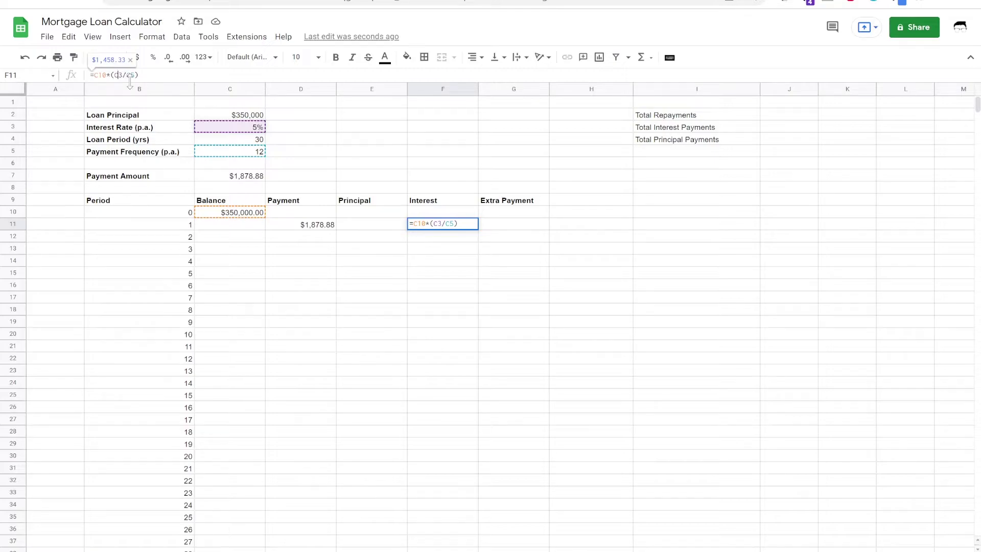
key("F4")
left_click(131, 75)
key("F4")
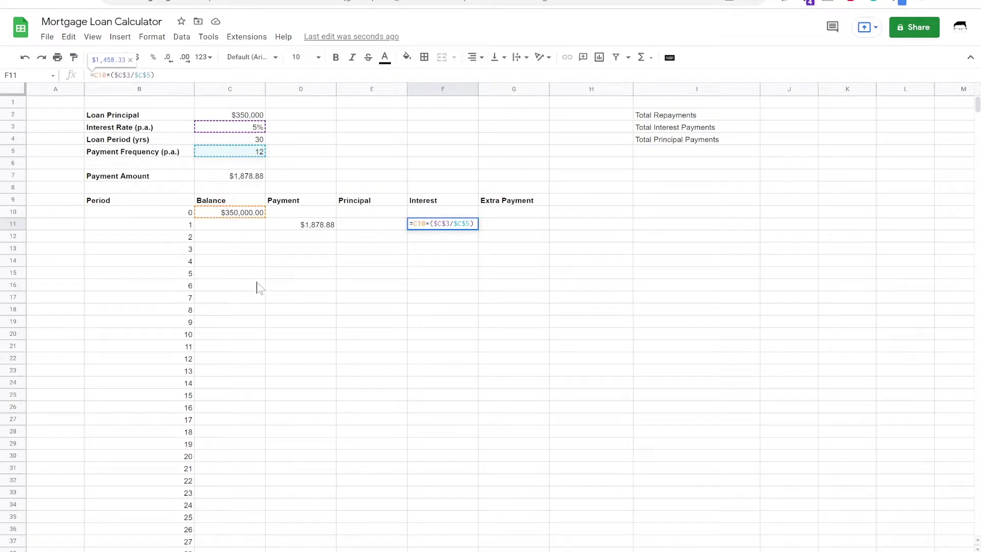
key("shift+Tab")
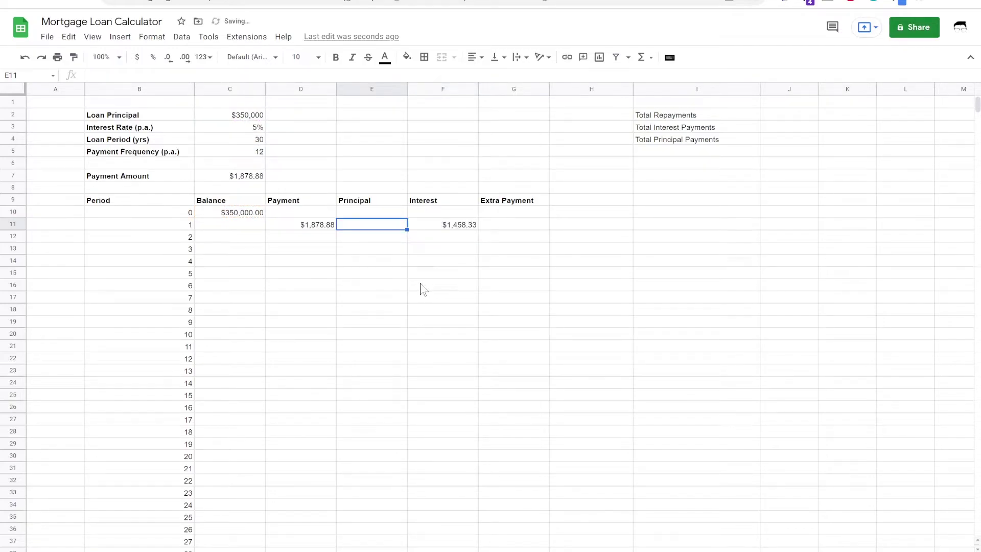
Enter principal =D11-F11 ($420.54) in E11 and extra payment 0 in G11.
type("=")
left_click(324, 225)
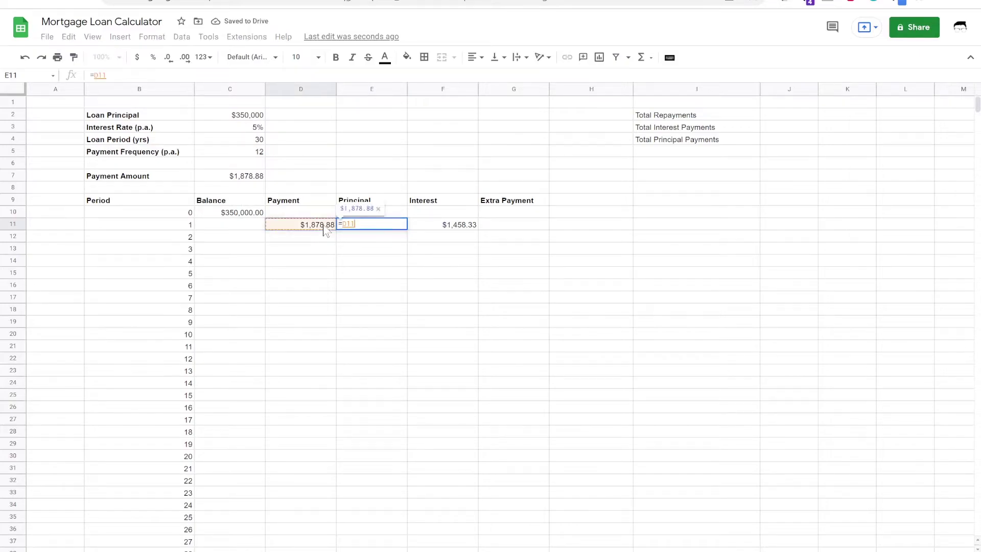
type("-")
left_click(454, 229)
key("Return")
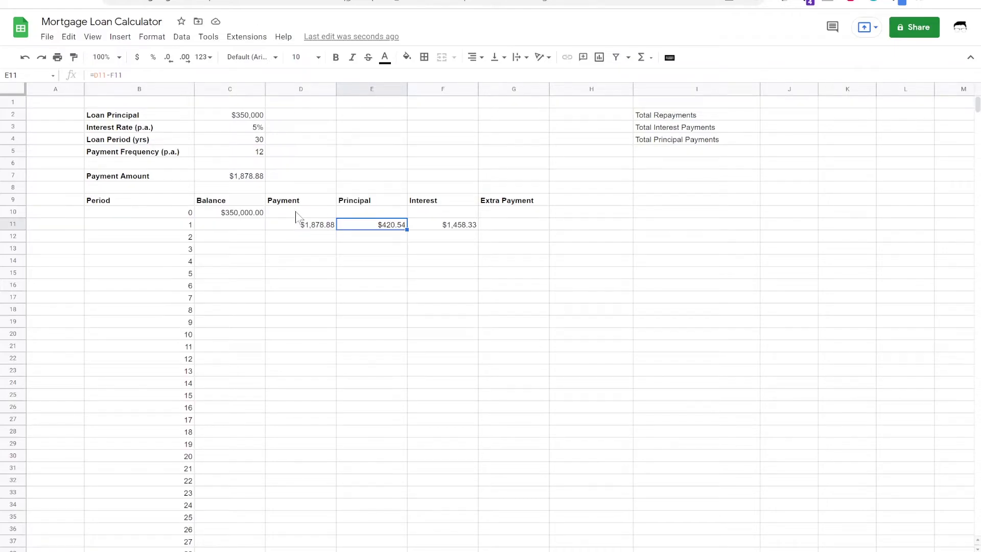
key("Right")
key("Right")
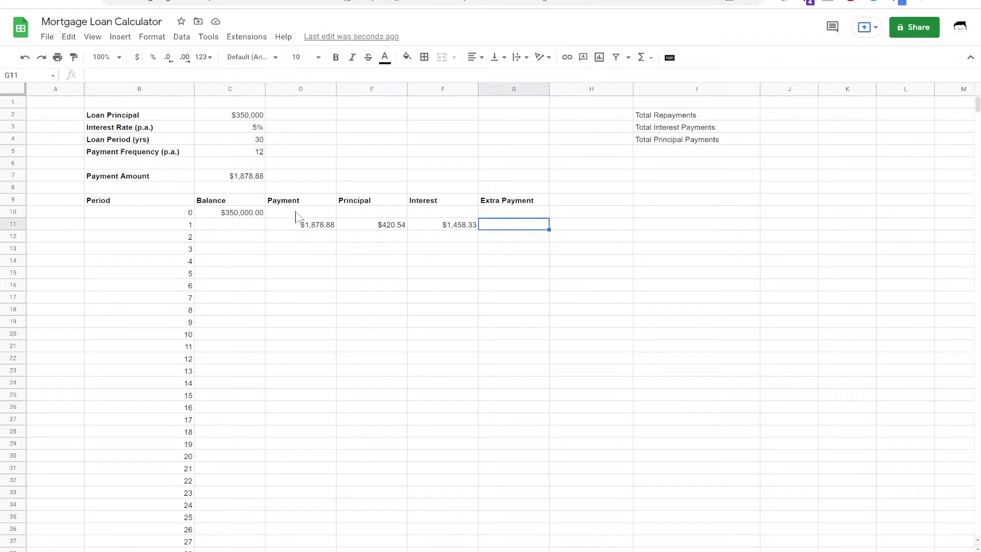
type("0")
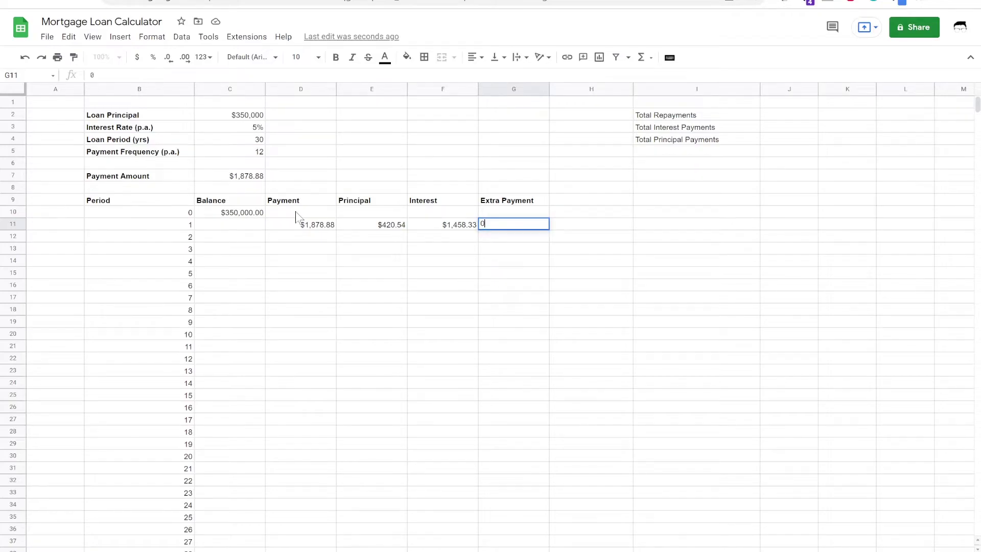
key("Left")
key("Left")
key("Left")
key("Left")
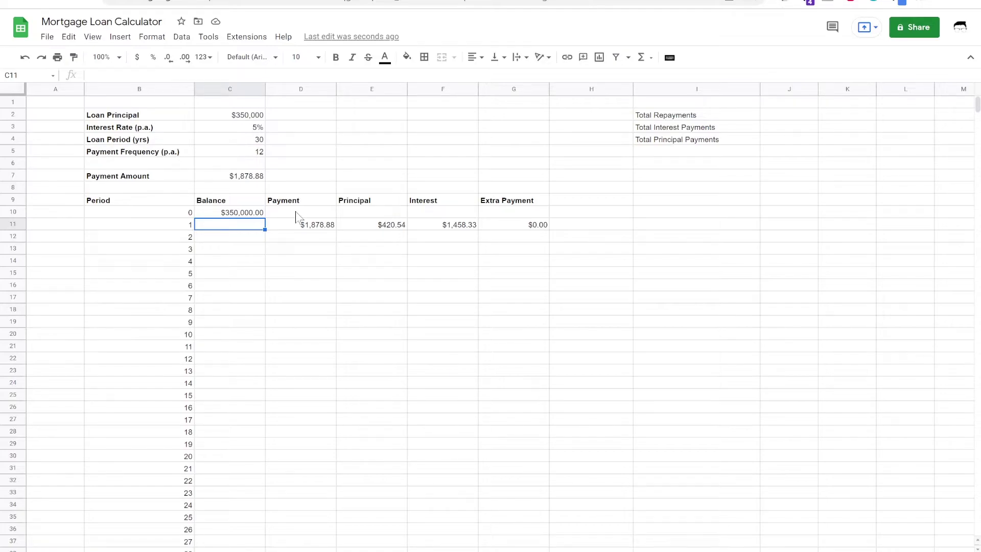
Enter balance =C10-E11-G11 in C11, leaving $349,579.46.
type("=")
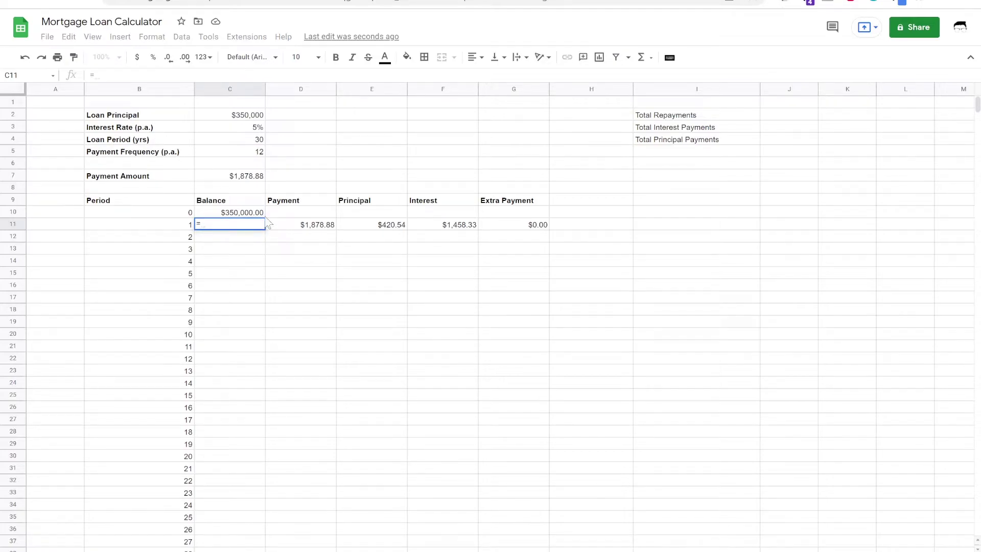
left_click(260, 216)
type("-")
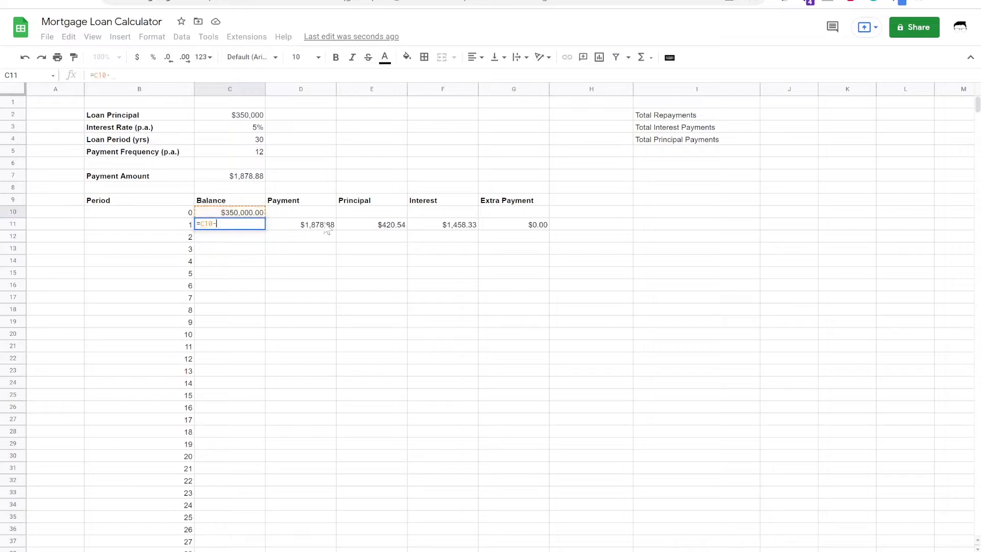
left_click(390, 230)
type("-")
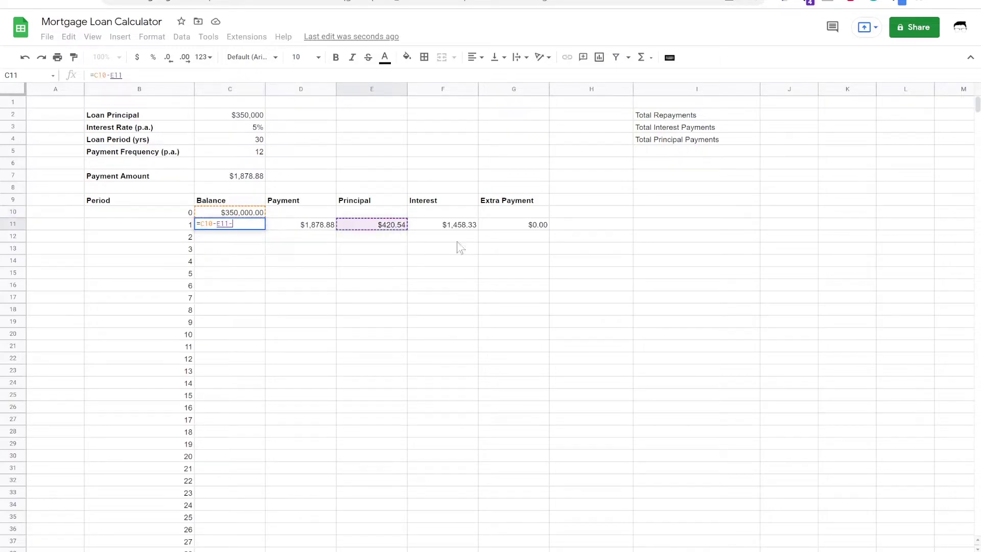
left_click(521, 230)
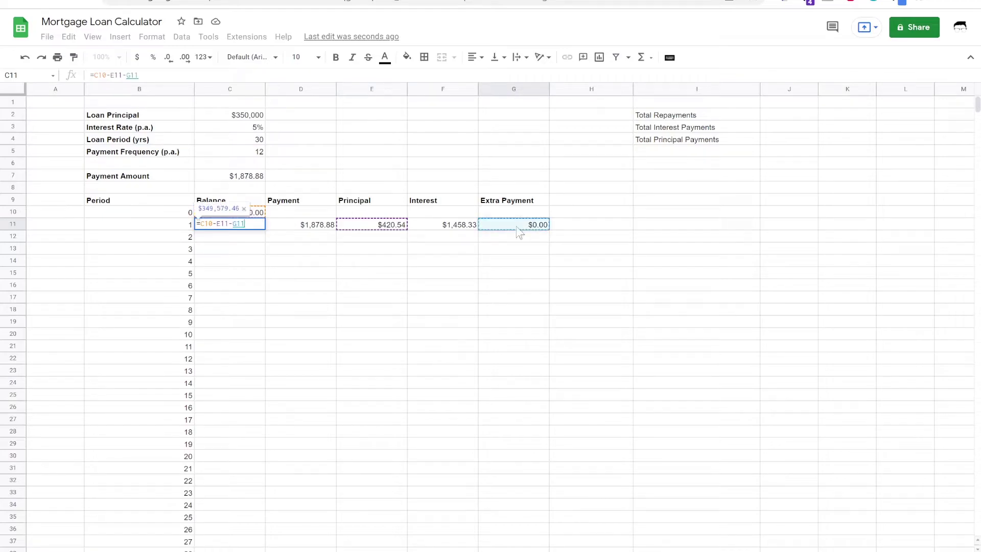
key("Tab")
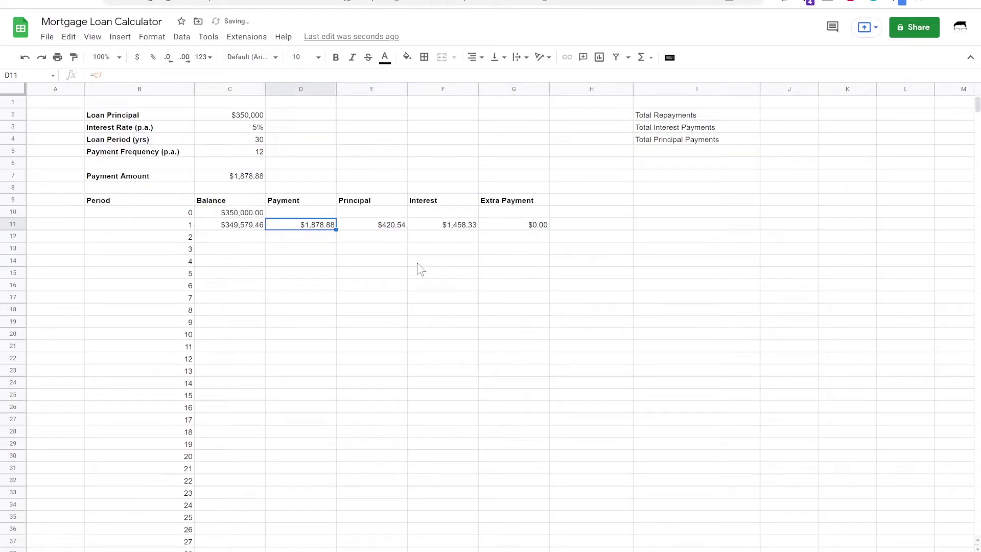
Enter =min(C11+F12,$C$7) in D12 to cap period 2's payment at $1,878.88.
left_click(177, 239)
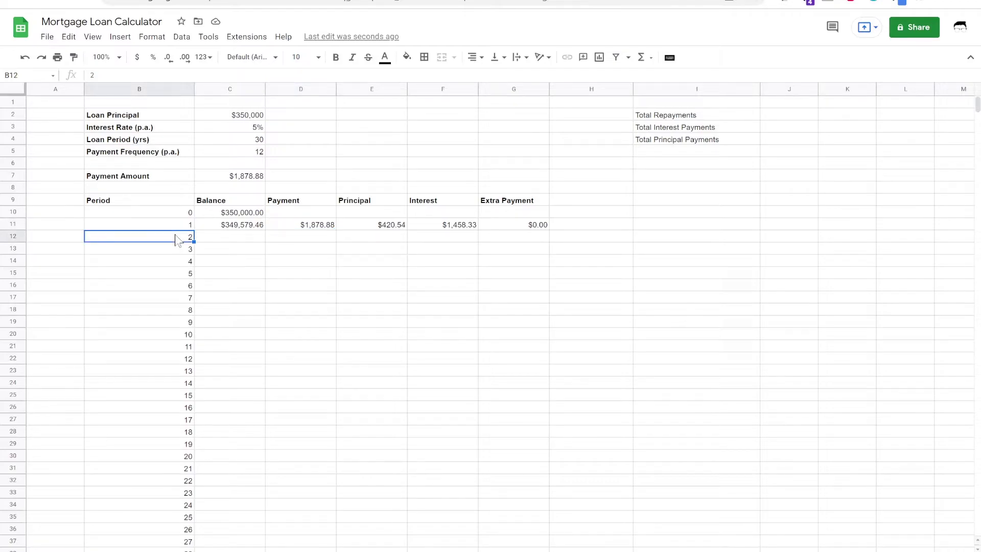
left_click(300, 241)
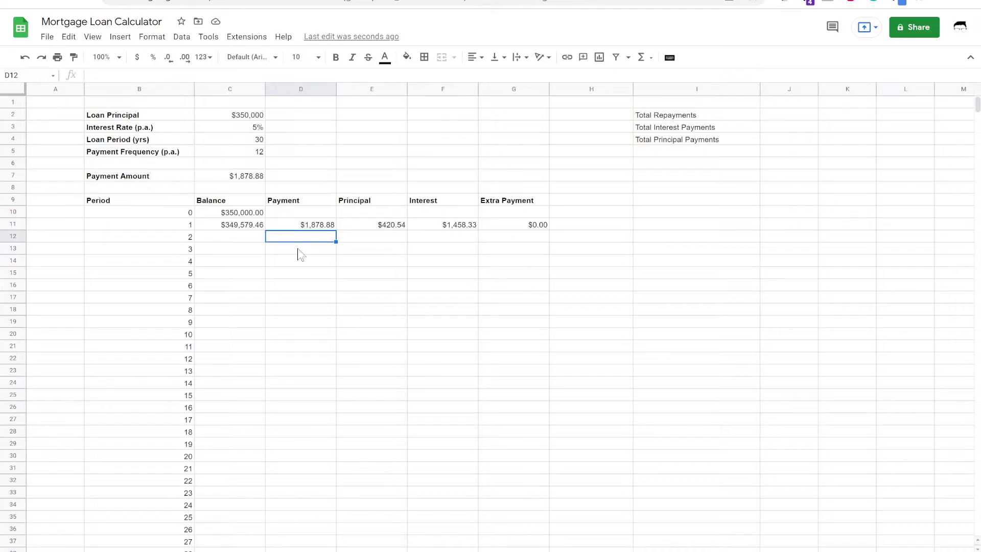
type("=")
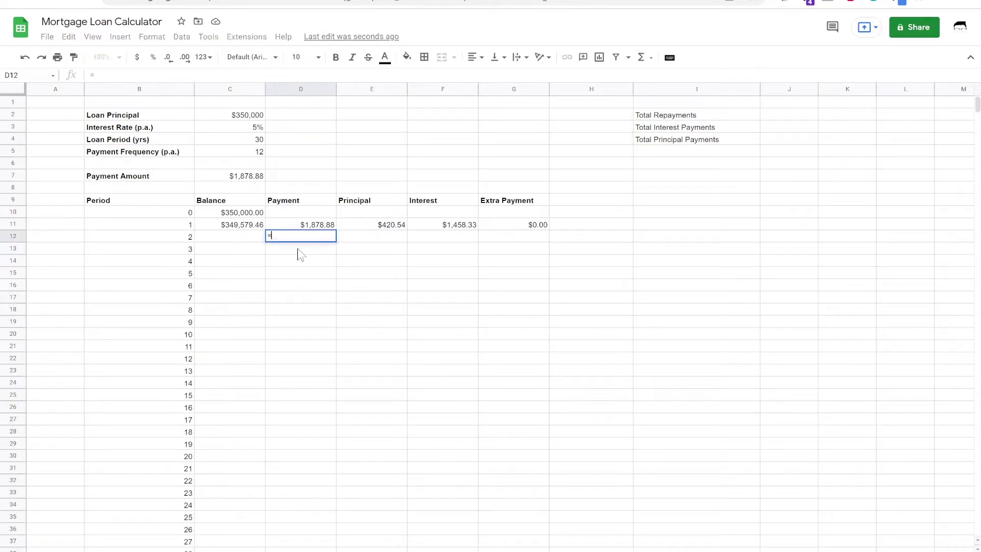
type("m")
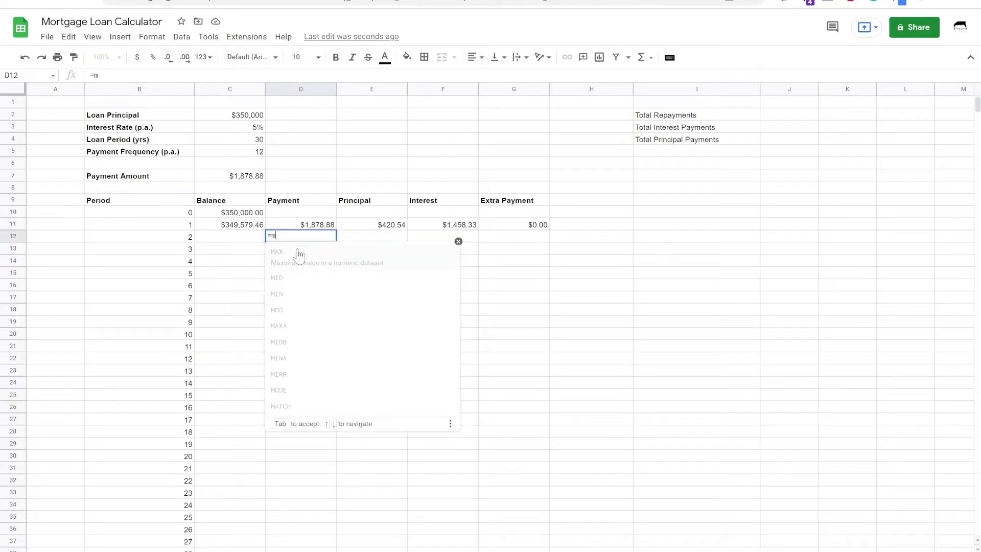
type("in(")
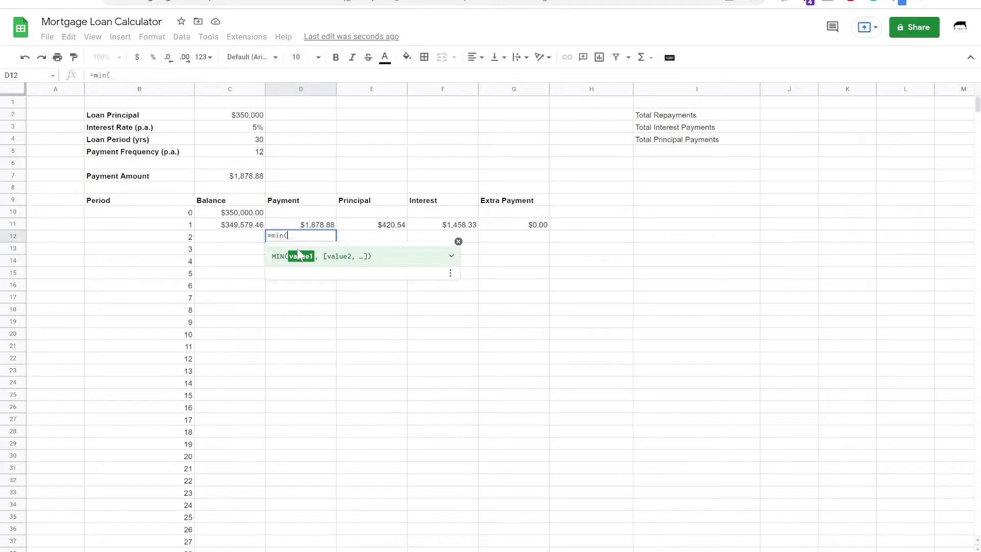
left_click(240, 227)
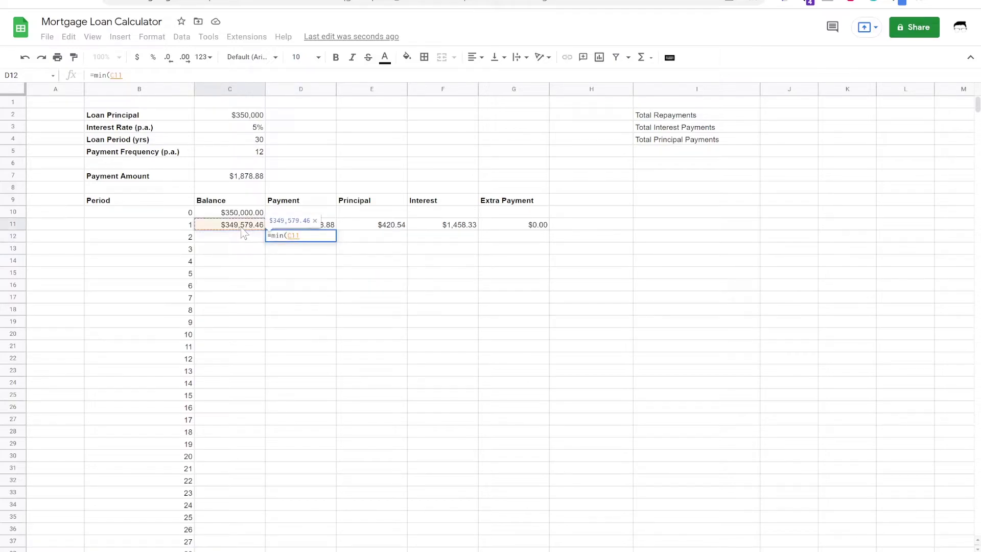
type("+")
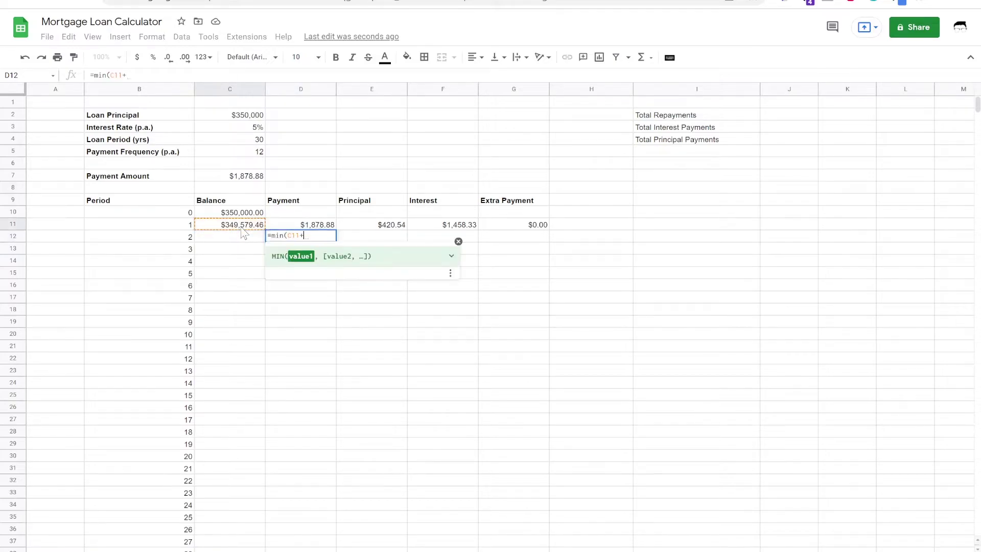
left_click(440, 240)
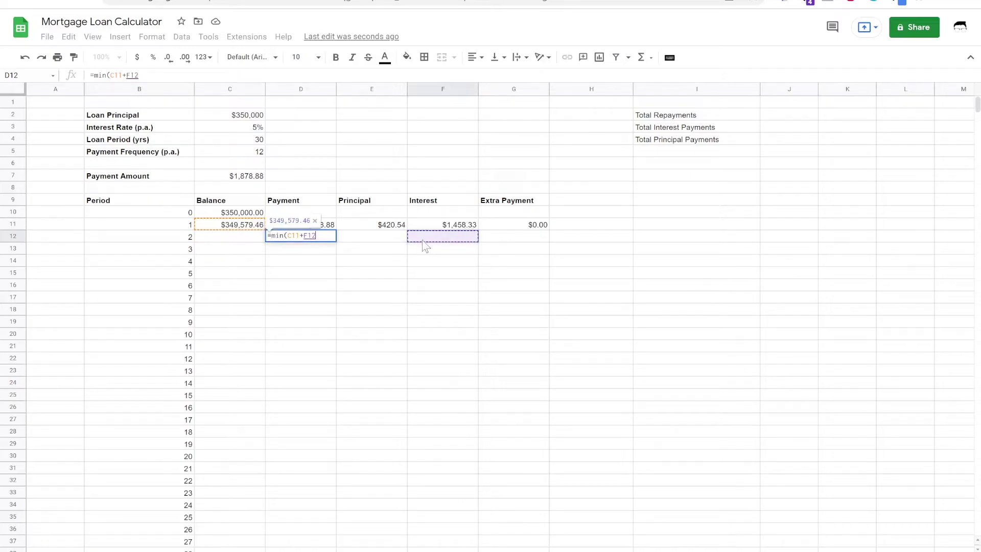
type(",")
left_click(239, 177)
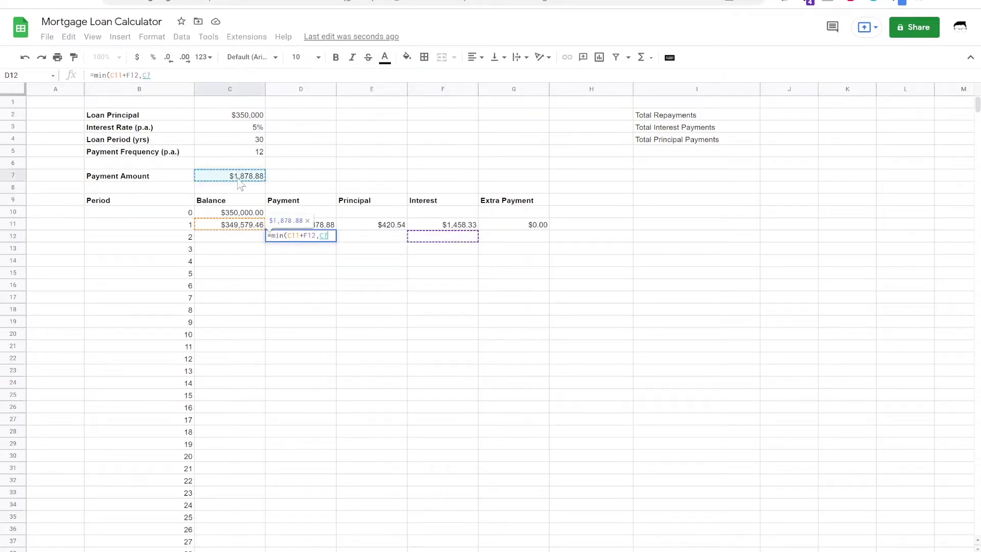
key("F4")
type(")")
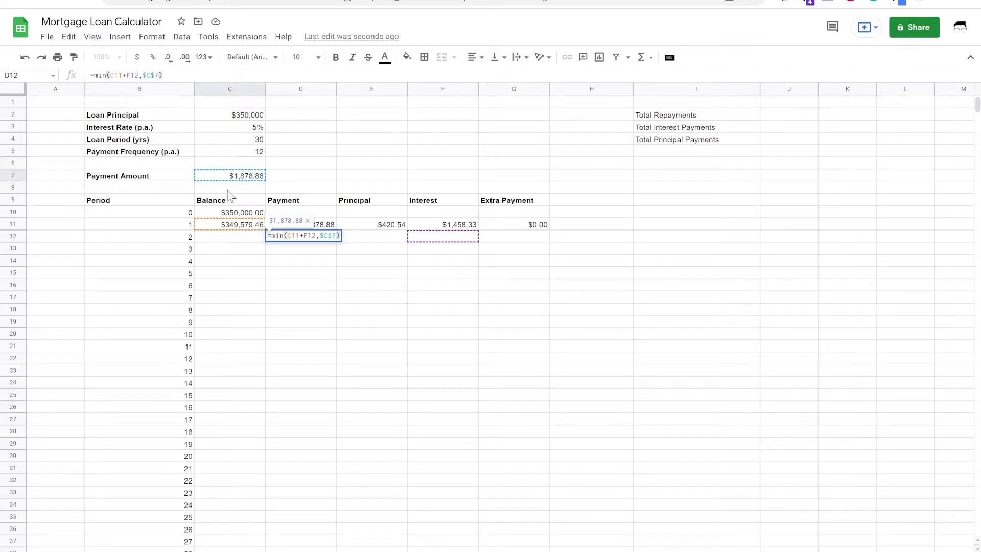
key("Tab")
Copy period 1's formulas to row 12, then fill C12:G12 down through row 370.
left_click_drag(381, 227, 548, 237)
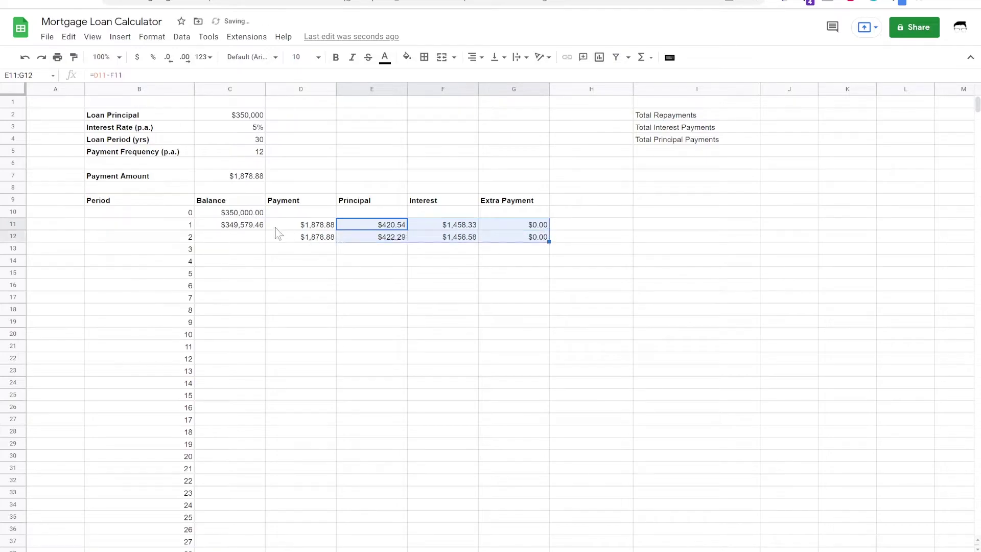
left_click(258, 226)
left_click_drag(264, 230, 265, 240)
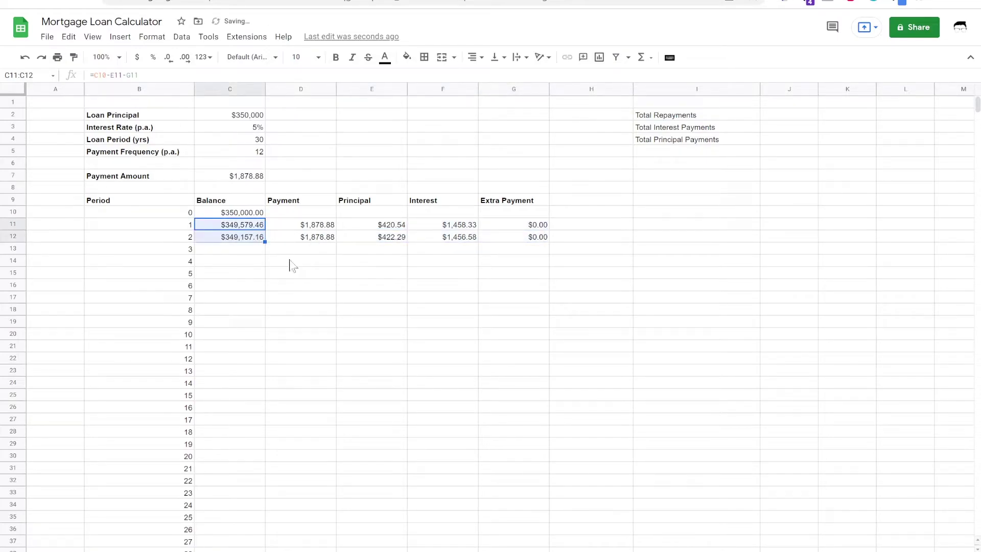
left_click(253, 237)
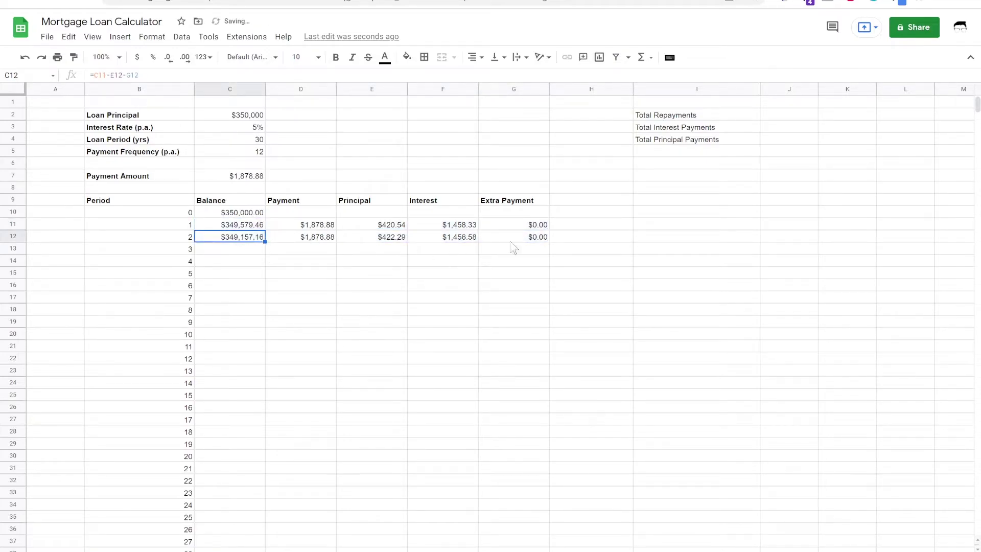
left_click(536, 239, "shift")
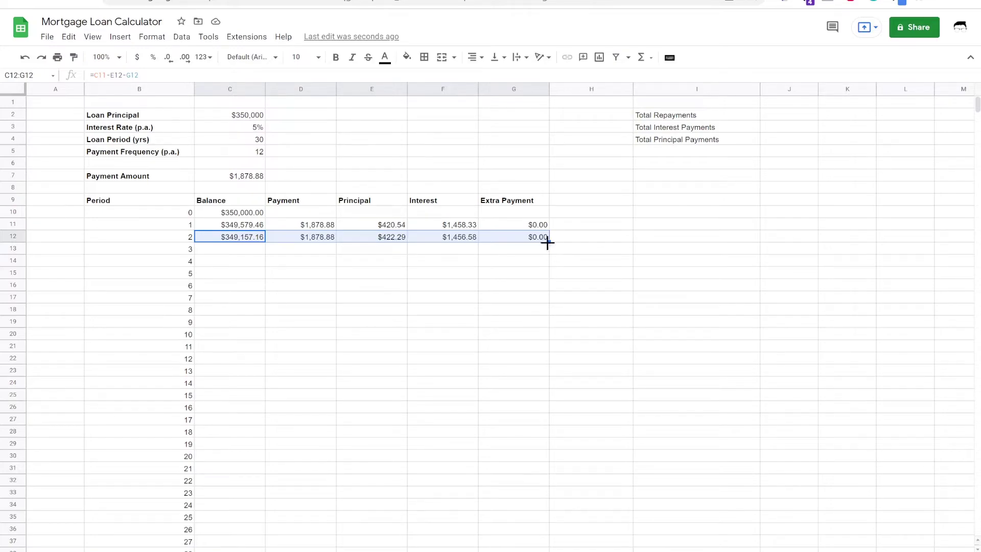
double_click(548, 242)
Verify period 360 ends with a $0.00 balance, then return to the top.
left_click(152, 240)
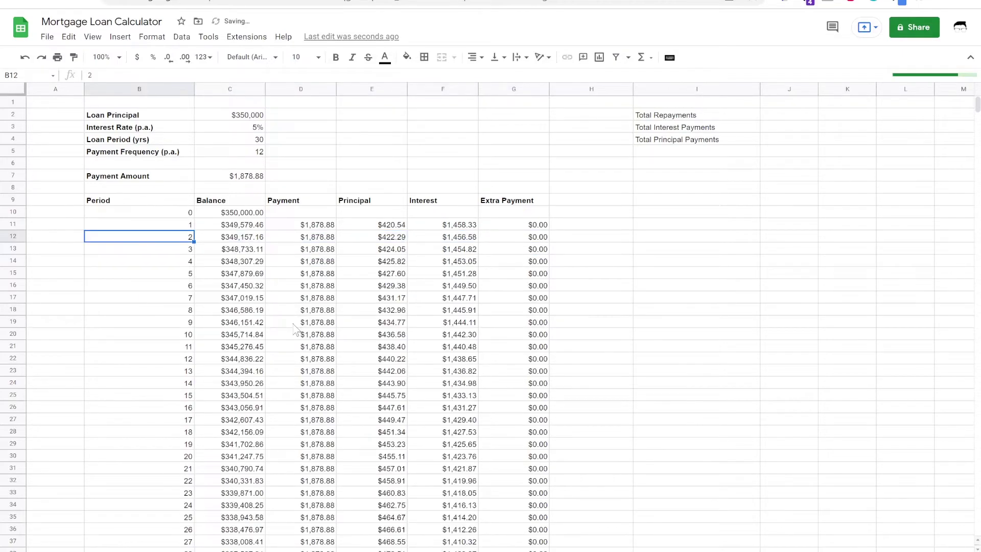
key("ctrl+Down")
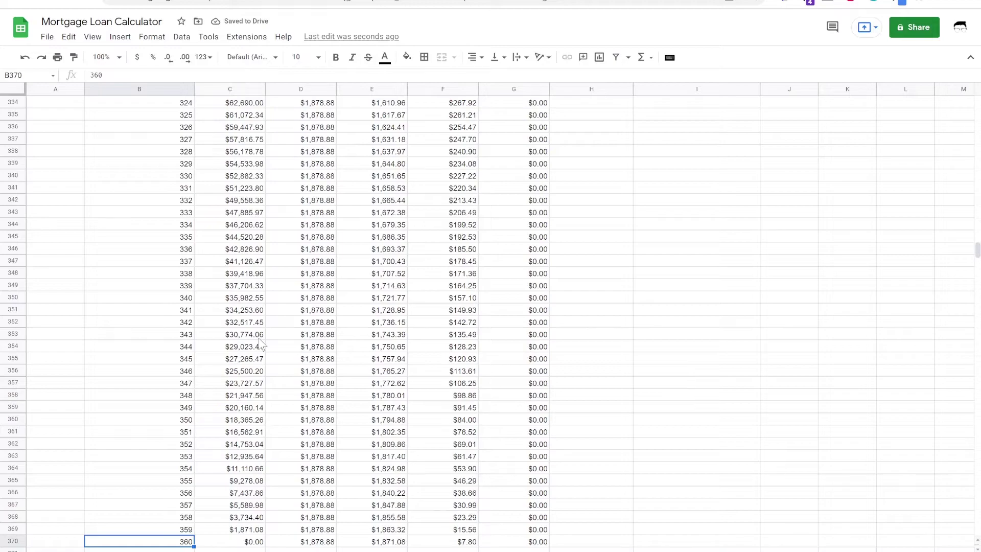
scroll(252, 416, "down", 1)
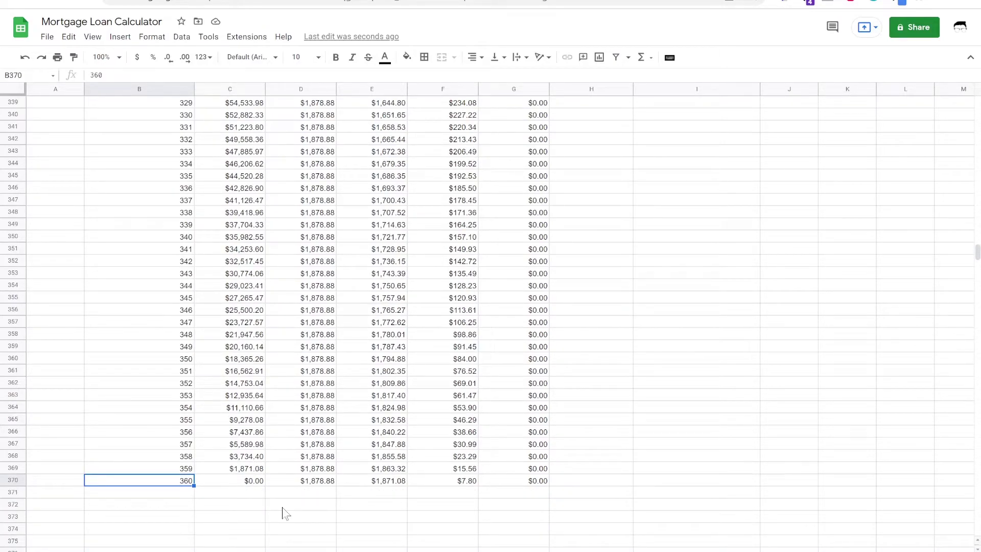
key("Right")
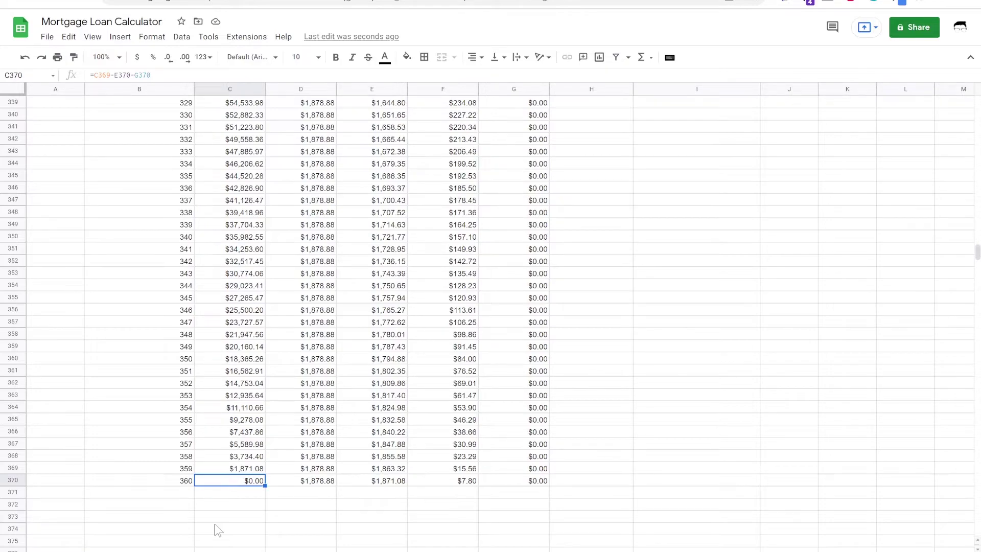
key("ctrl+Up")
scroll(220, 468, "up", 2)
key("Down")
key("Down")
key("Left")
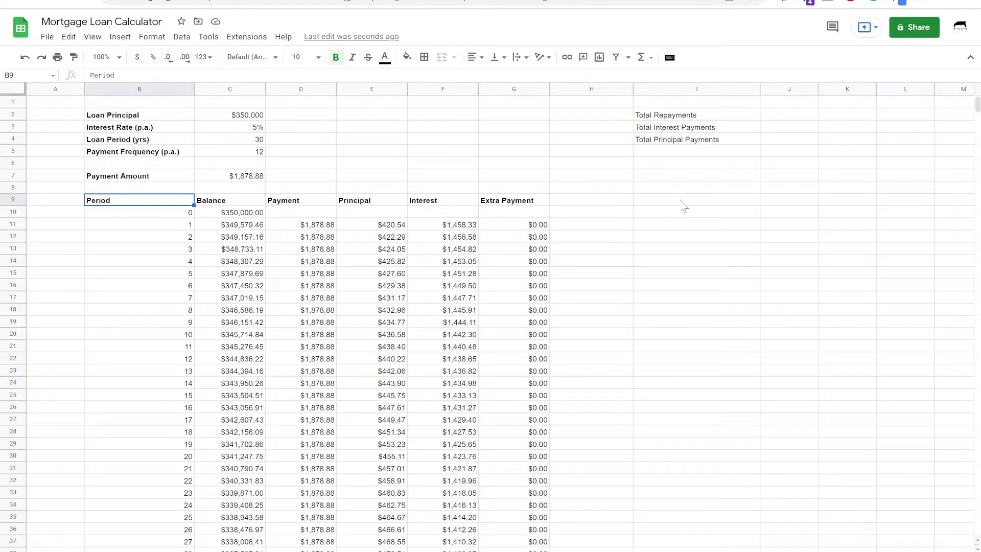
Enter =sum(D:D) in J2 and =sum(F:F) in J3 for total repayments and interest.
left_click(777, 121)
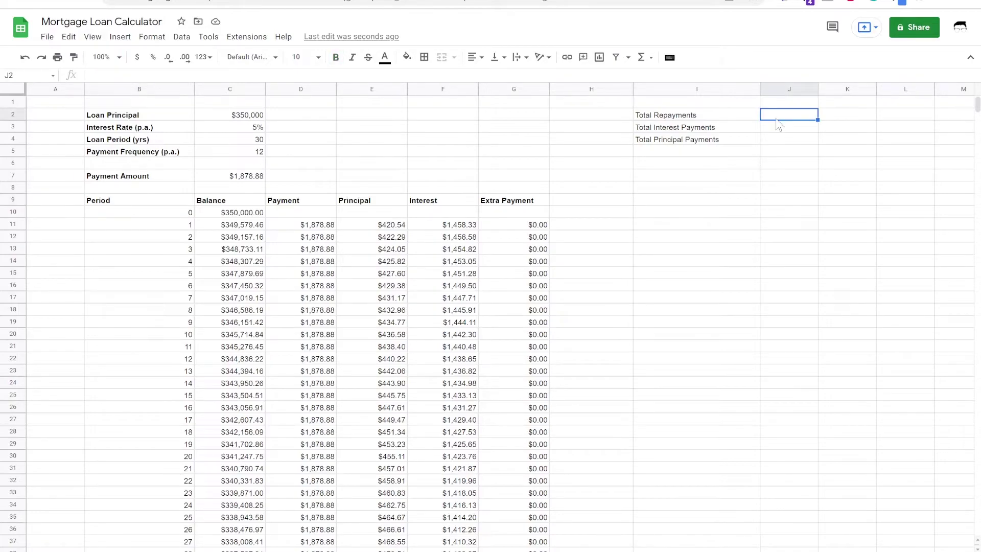
type("=sum(")
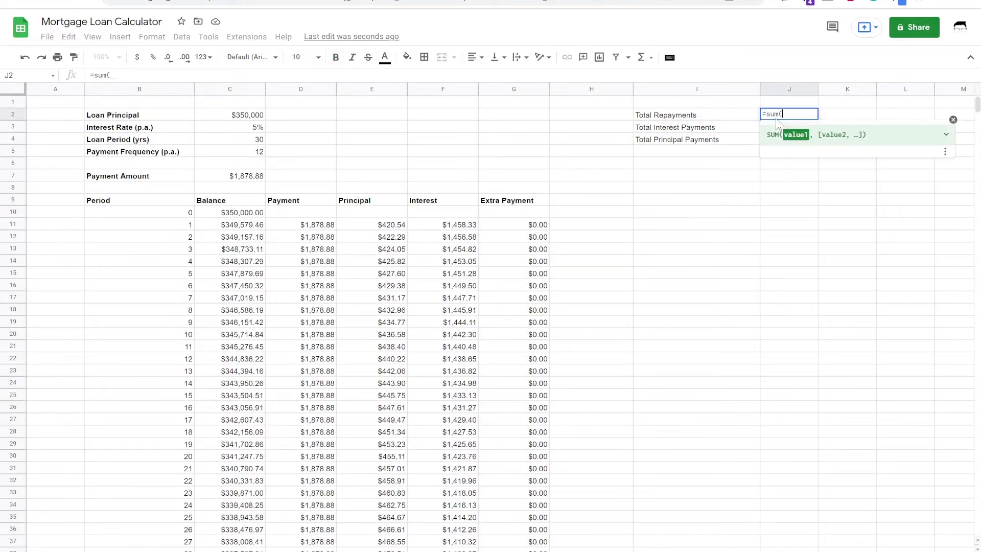
left_click(312, 91)
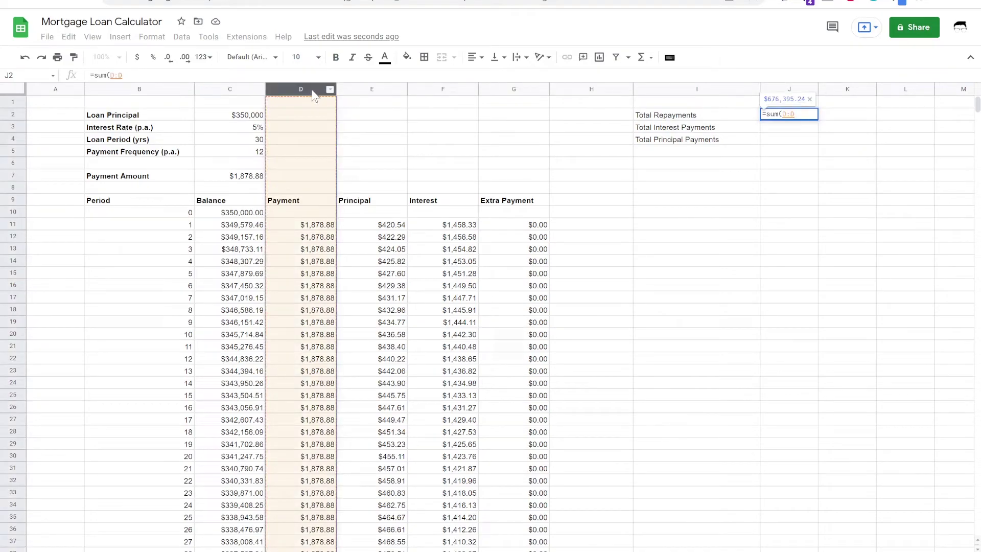
key("Return")
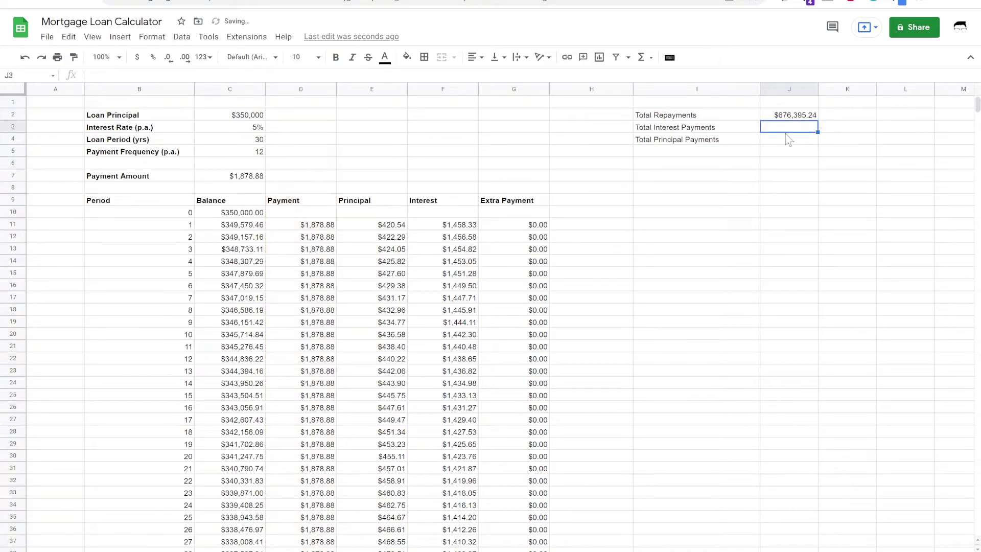
type("=sum(")
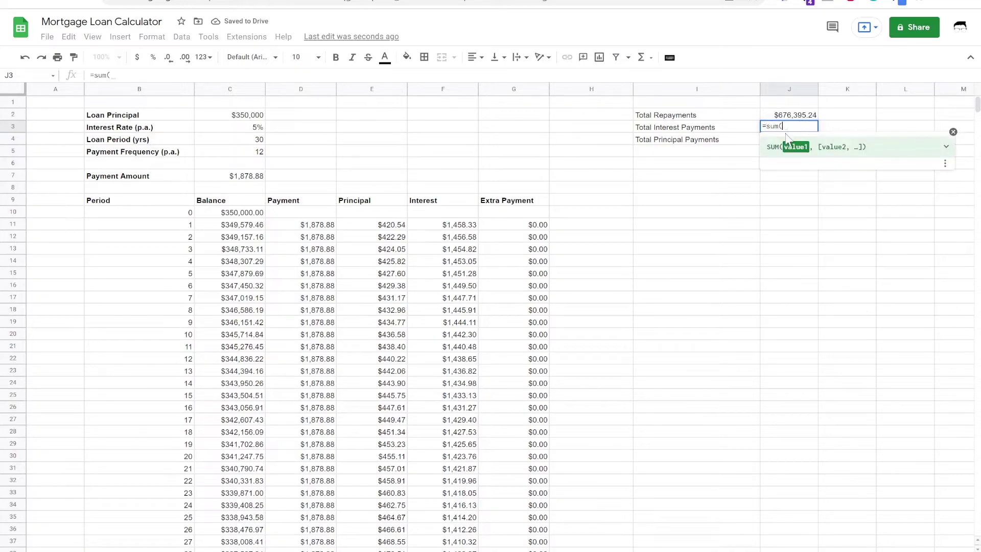
left_click(455, 90)
type(")")
key("Return")
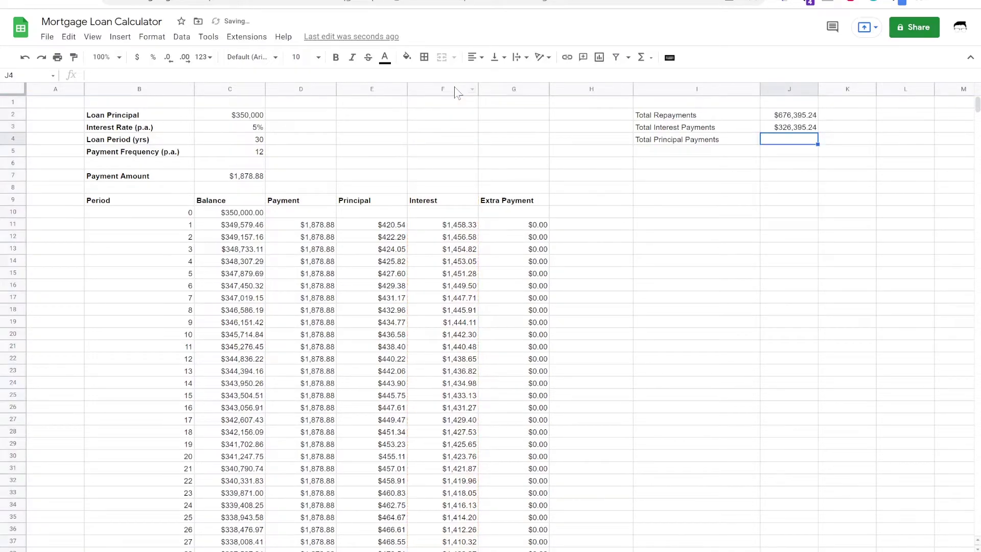
Enter =sum(E:E) in J4 and check it equals the $350,000 loan principal.
type("=sum(")
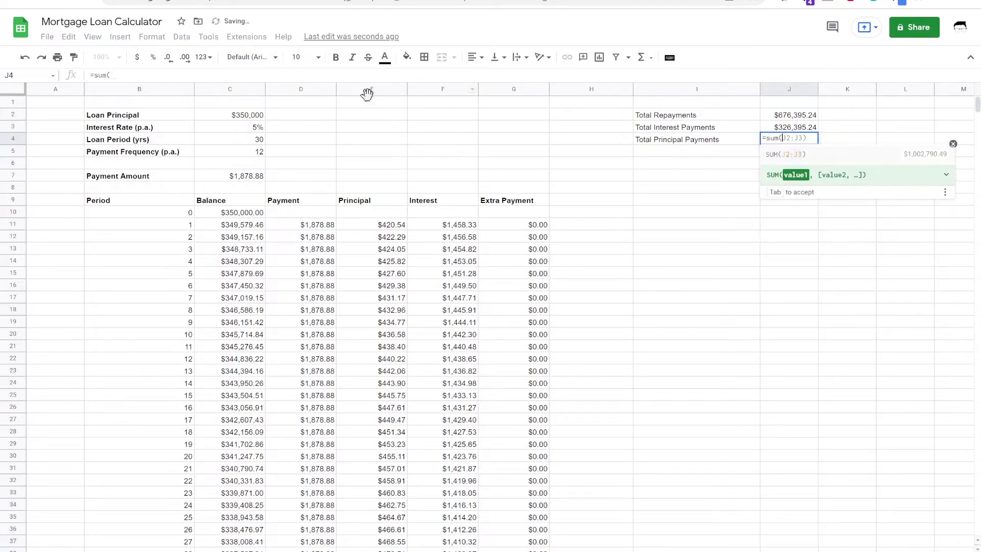
key("Up")
key("shift+Up")
left_click(365, 91)
type(")")
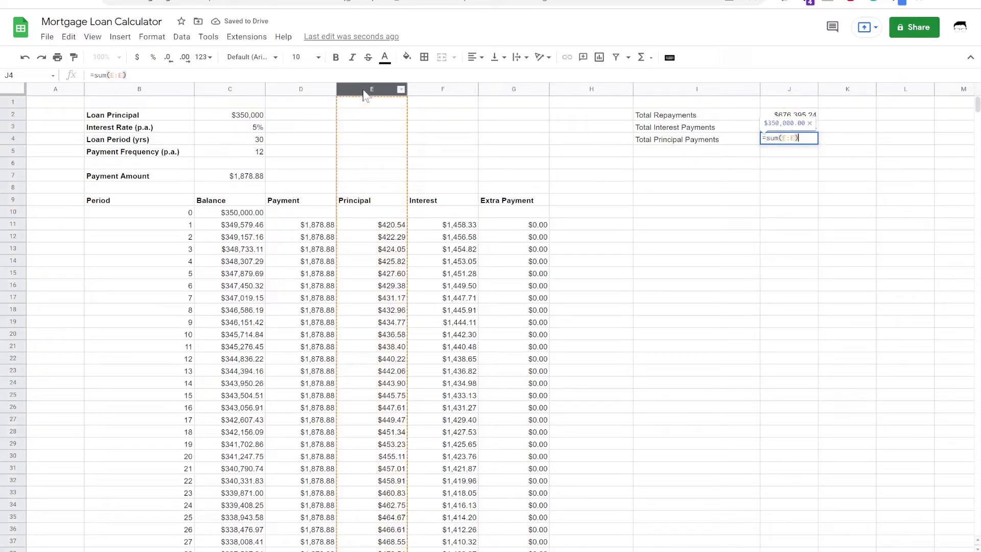
key("Tab")
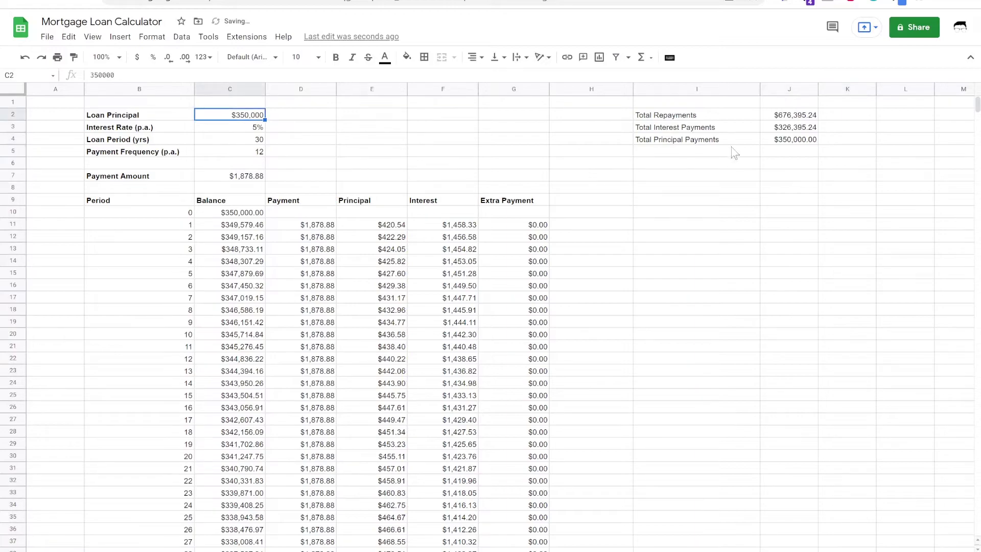
left_click(805, 143)
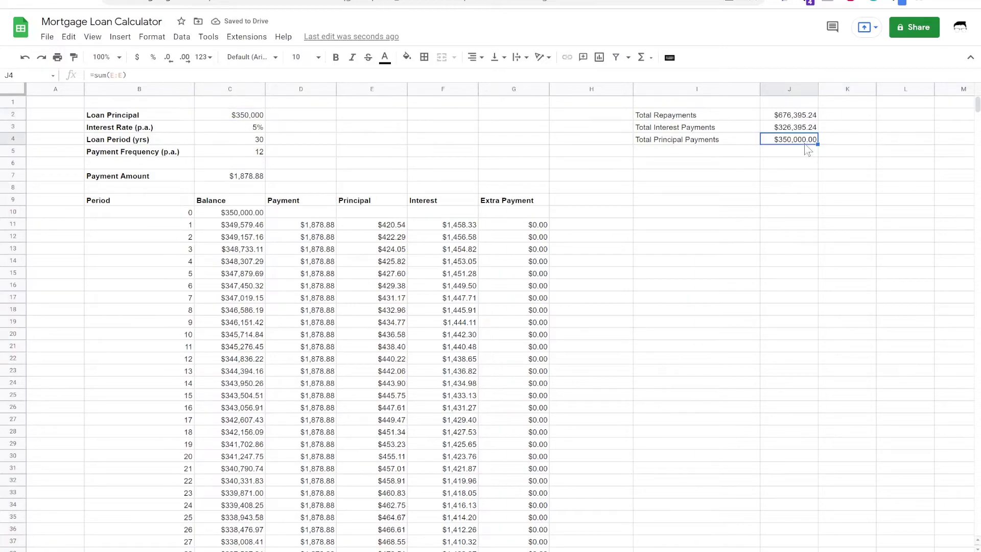
left_click(239, 117)
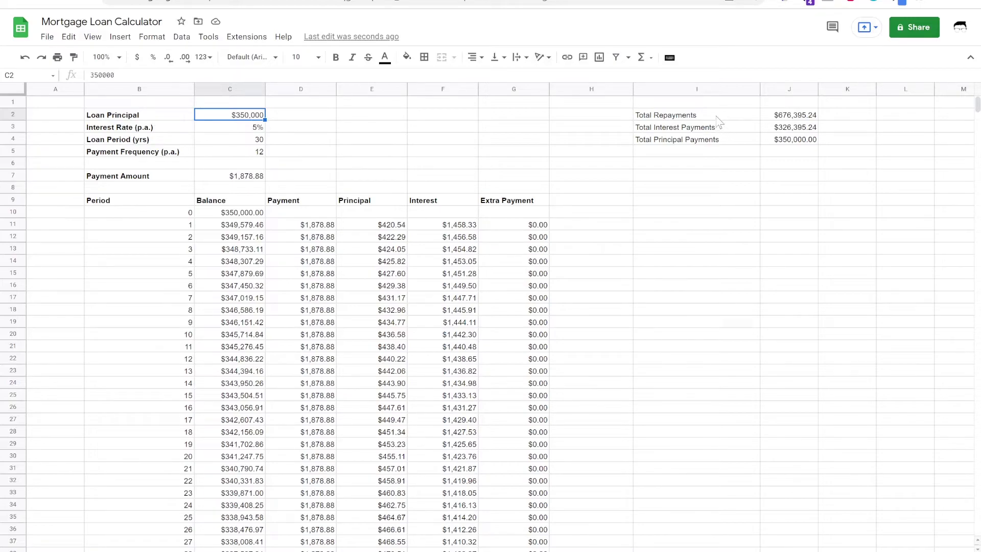
Make the three summary labels in I2:I4 bold.
left_click_drag(716, 117, 718, 145)
key("ctrl+b")
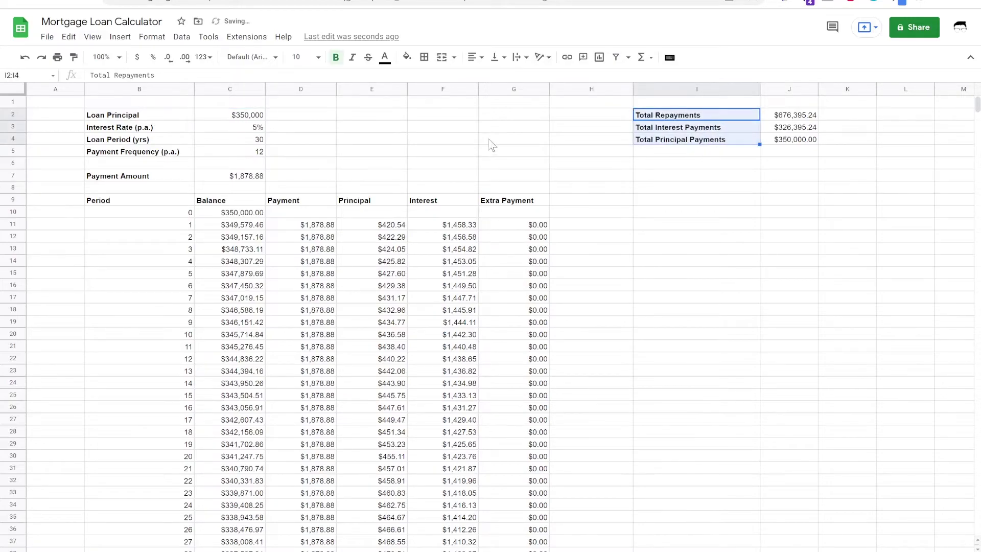
left_click(392, 118)
left_click(253, 117)
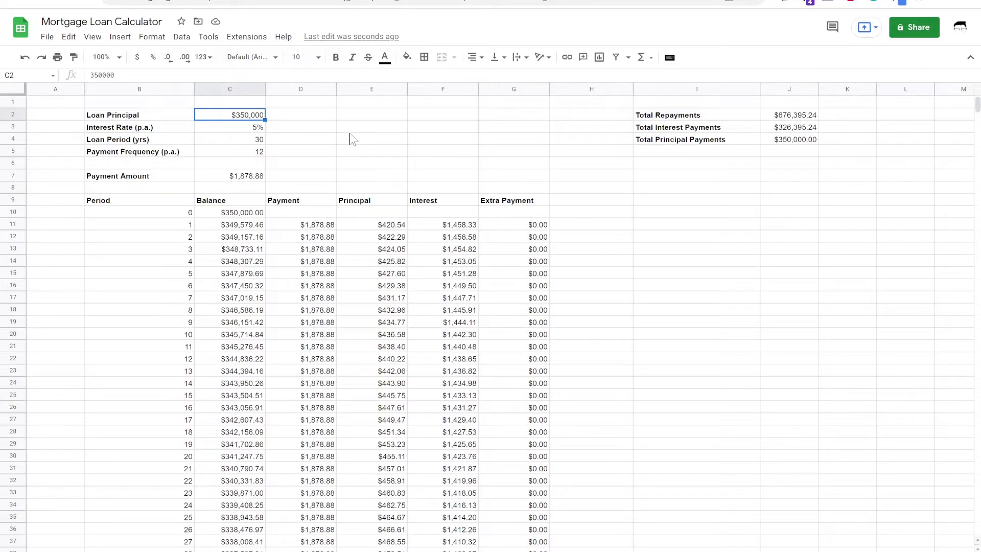
type("375")
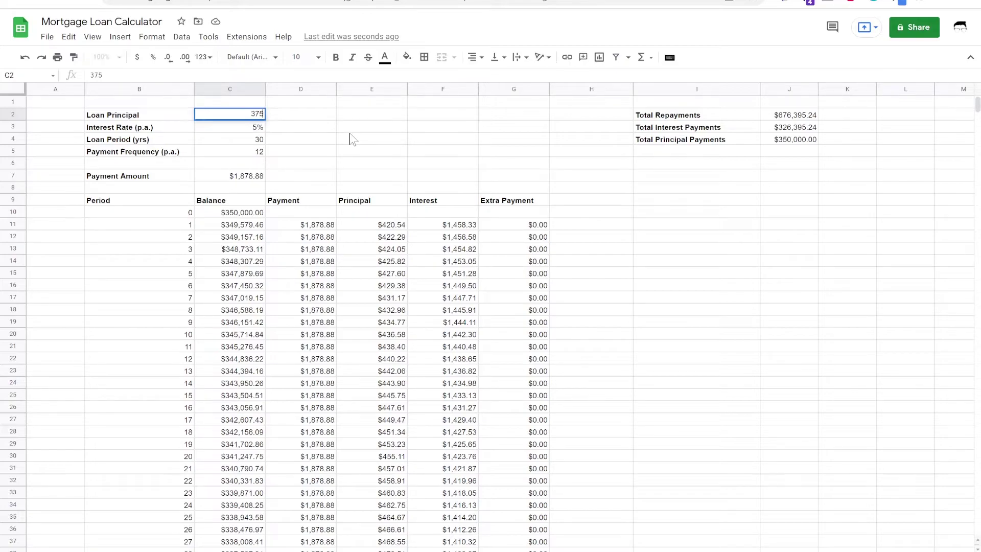
type("000")
key("Tab")
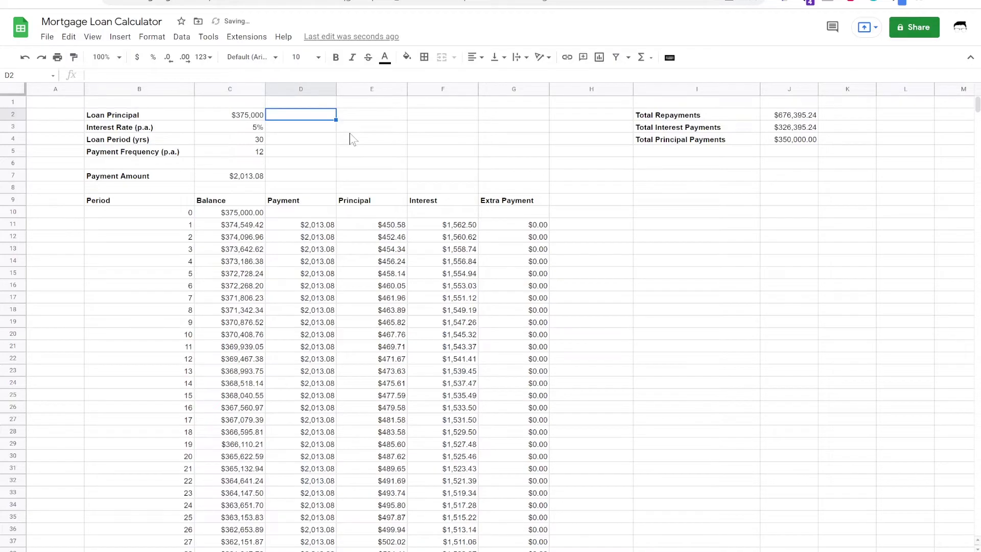
left_click(245, 180)
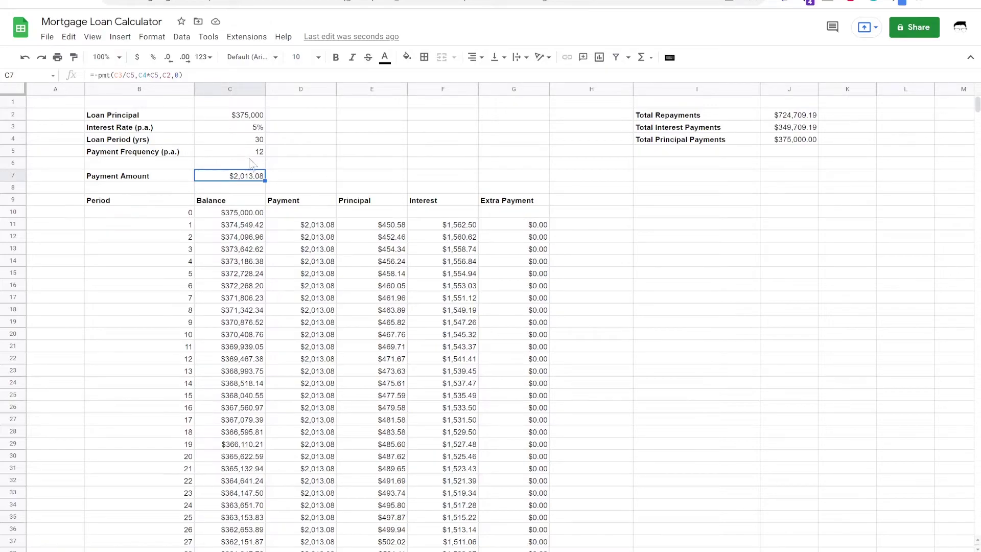
left_click(792, 141)
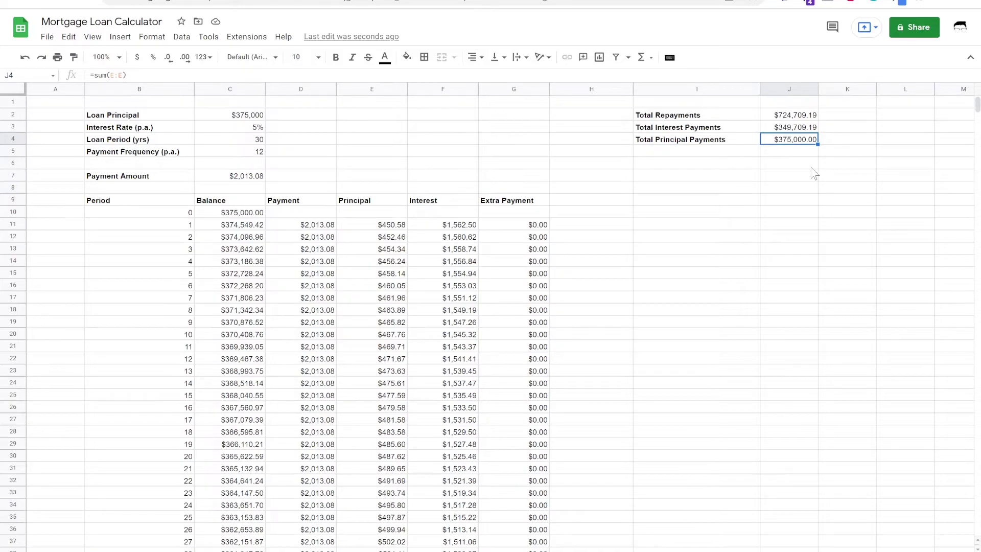
left_click(249, 117)
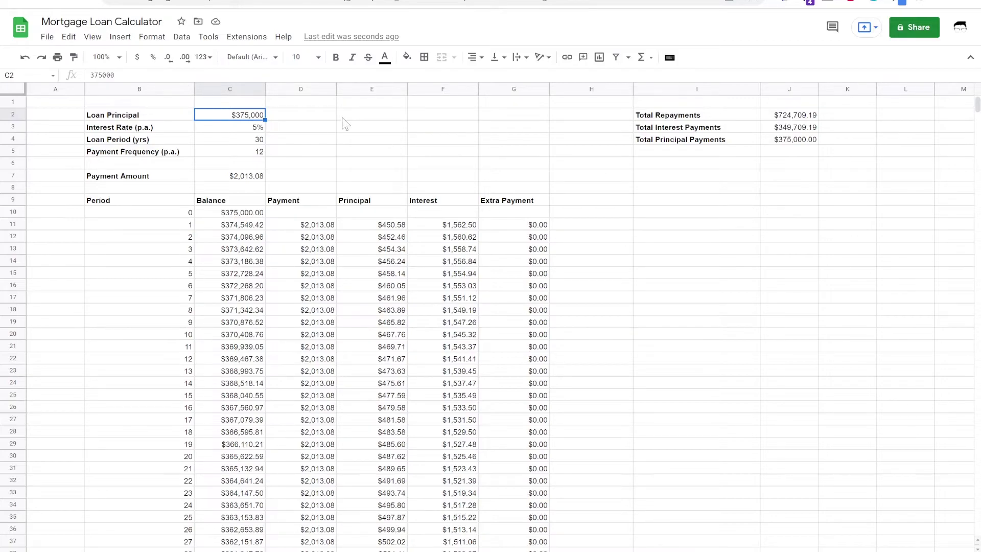
type("350000")
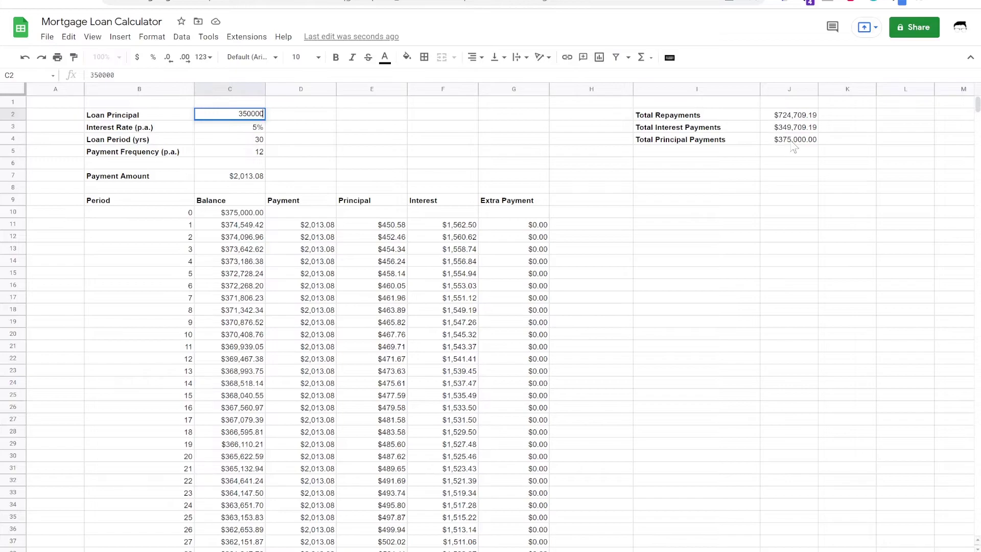
key("Tab")
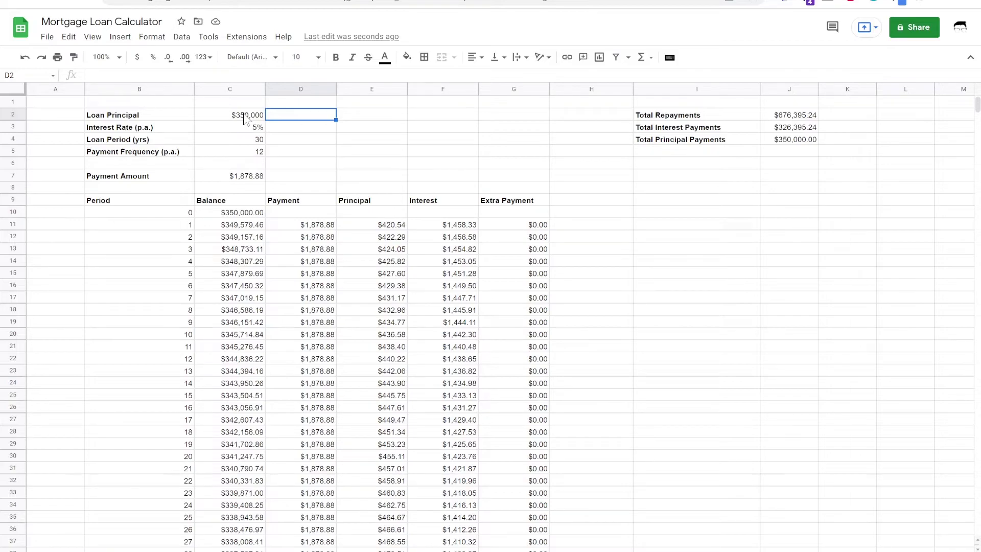
left_click(257, 129)
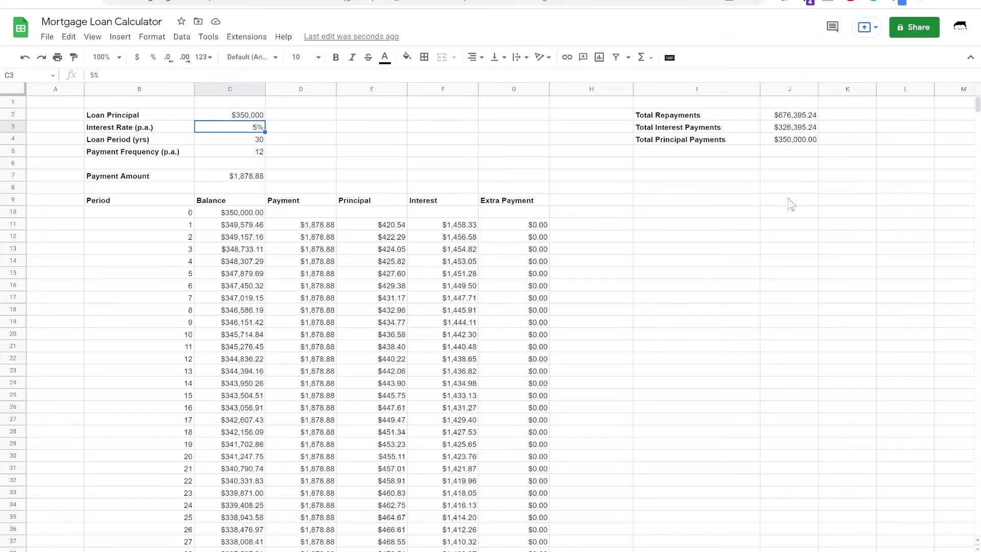
type("4")
key("Return")
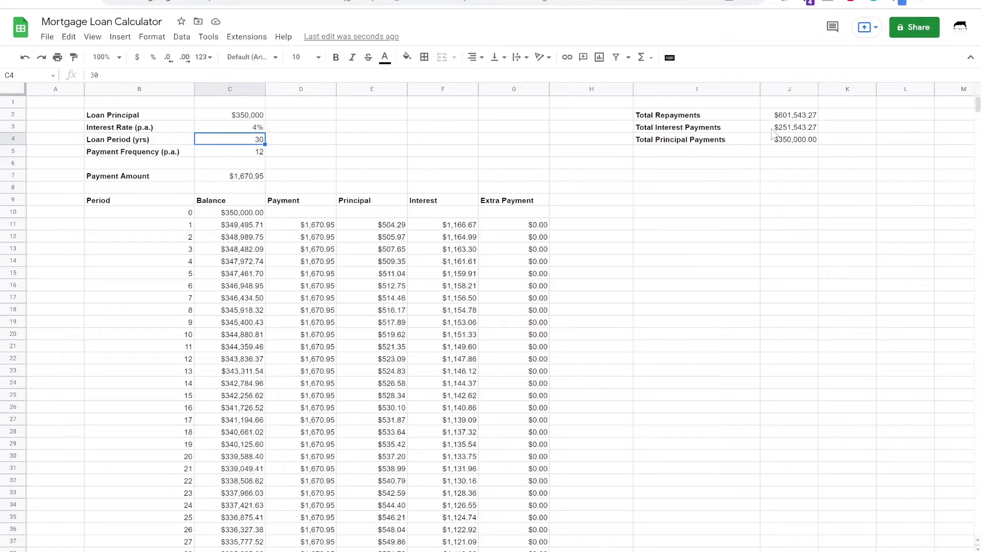
left_click(244, 130)
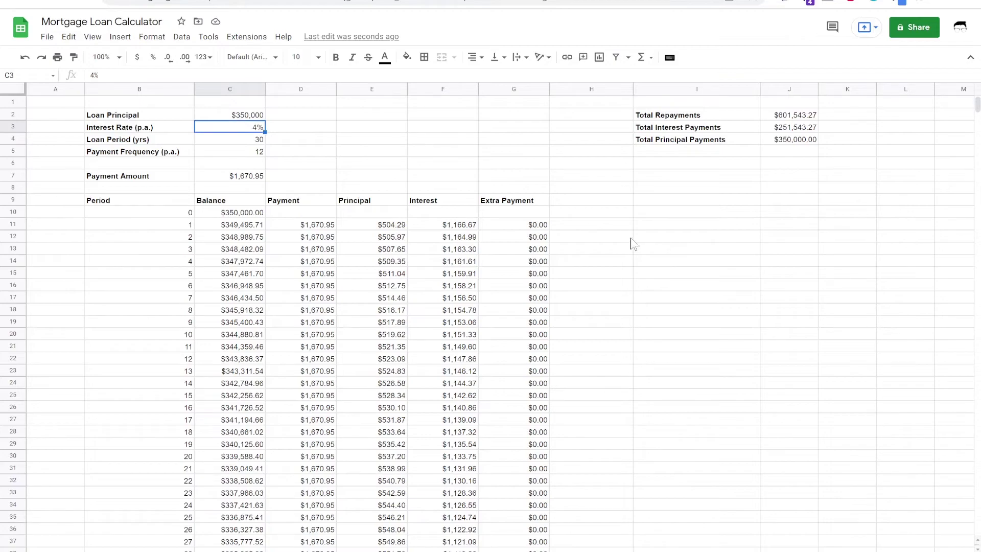
type("5")
key("Return")
left_click(248, 129)
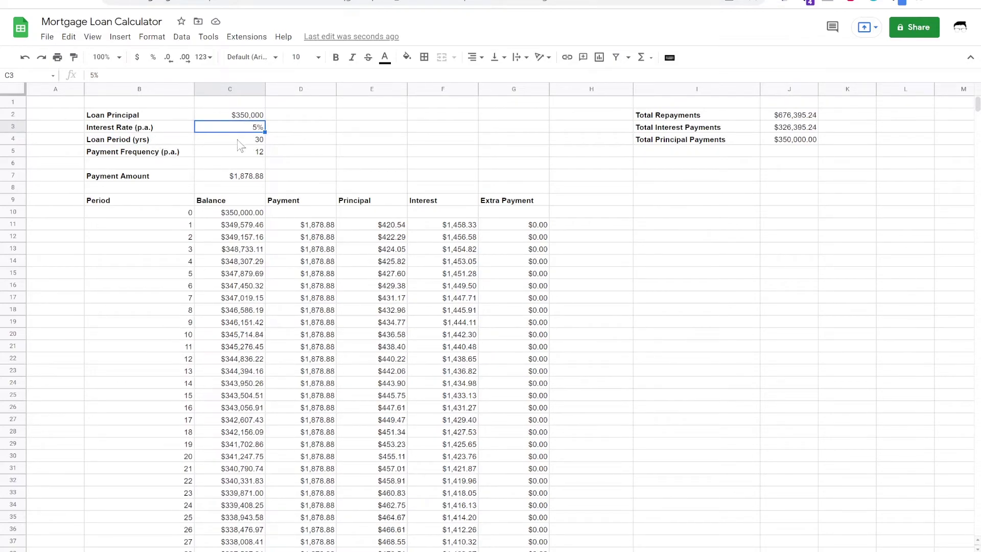
Change the loan period in C4 to 25 years and check the J3 total interest formula.
left_click(237, 140)
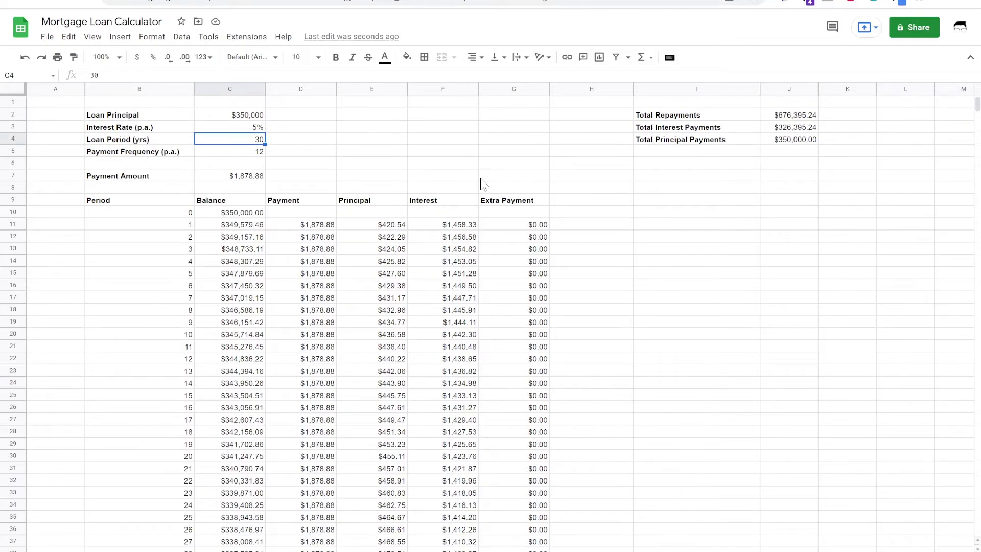
type("25")
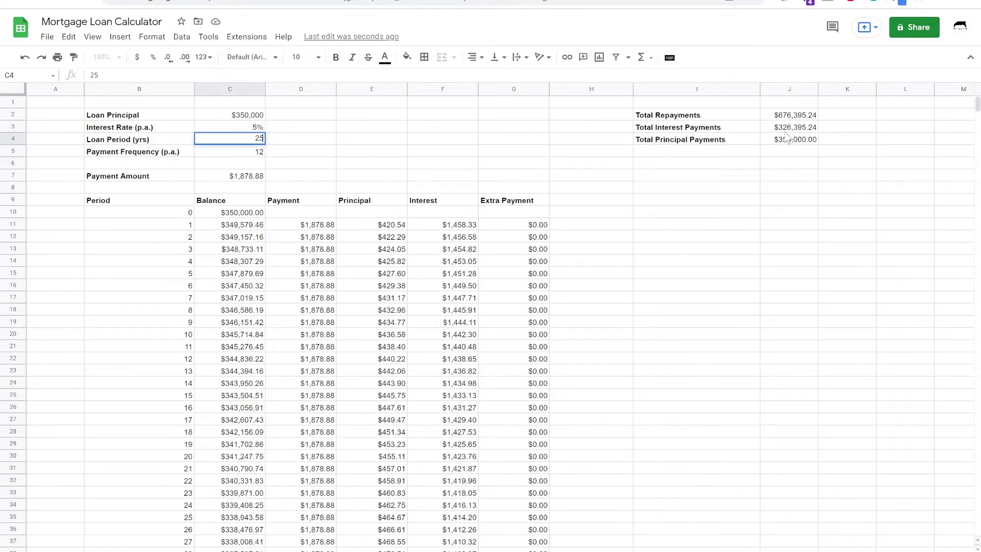
key("Tab")
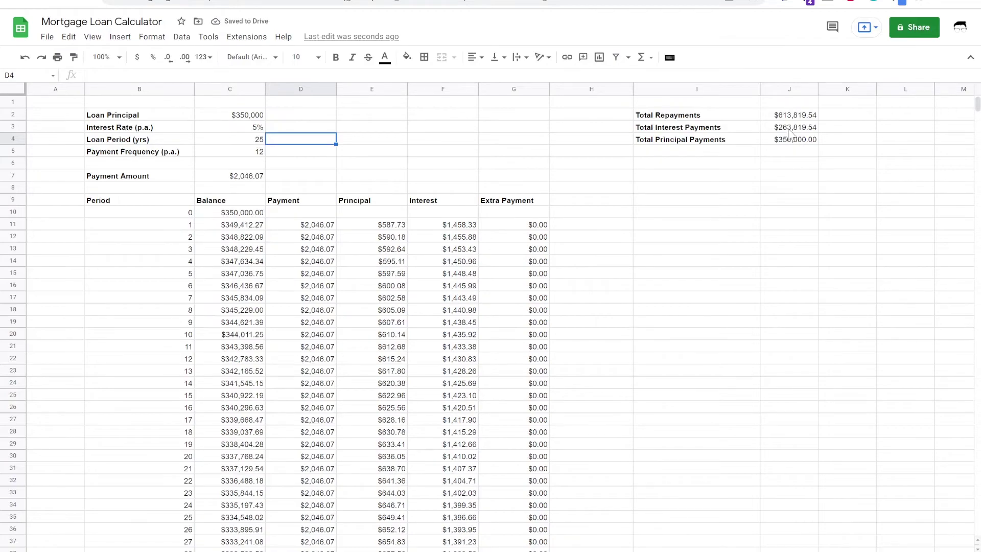
left_click(788, 130)
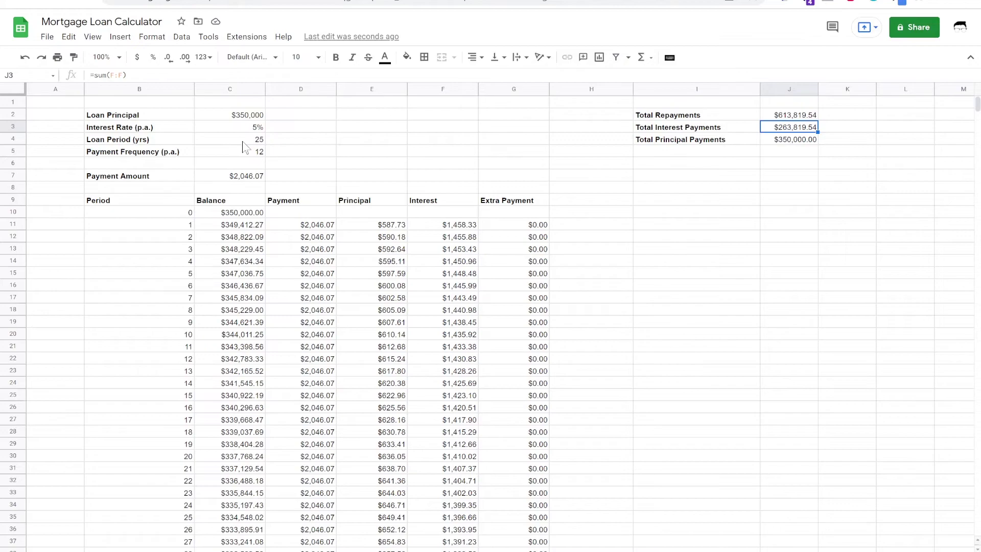
left_click(244, 142)
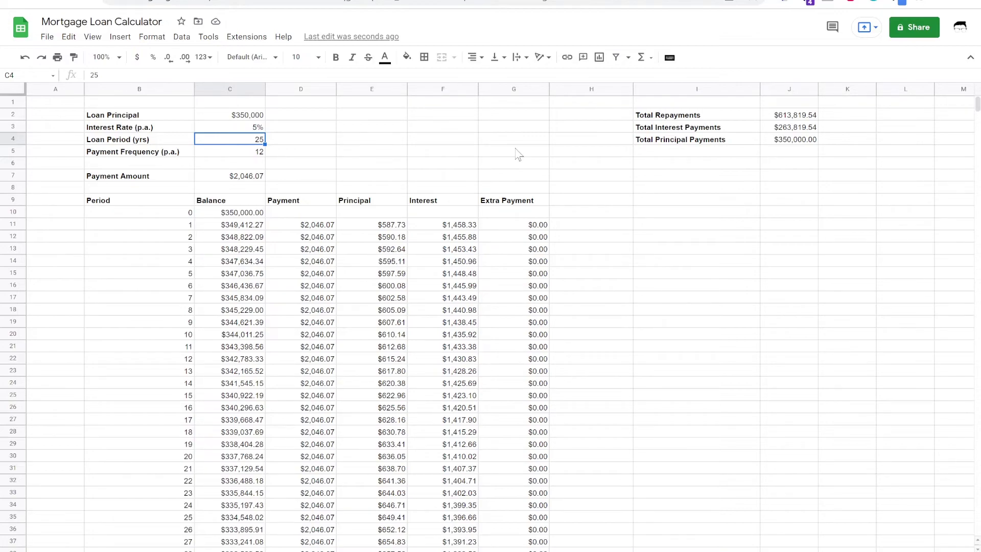
Restore the loan period to 30 years, test weekly frequency 52, then reset frequency to 12.
type("30")
key("Return")
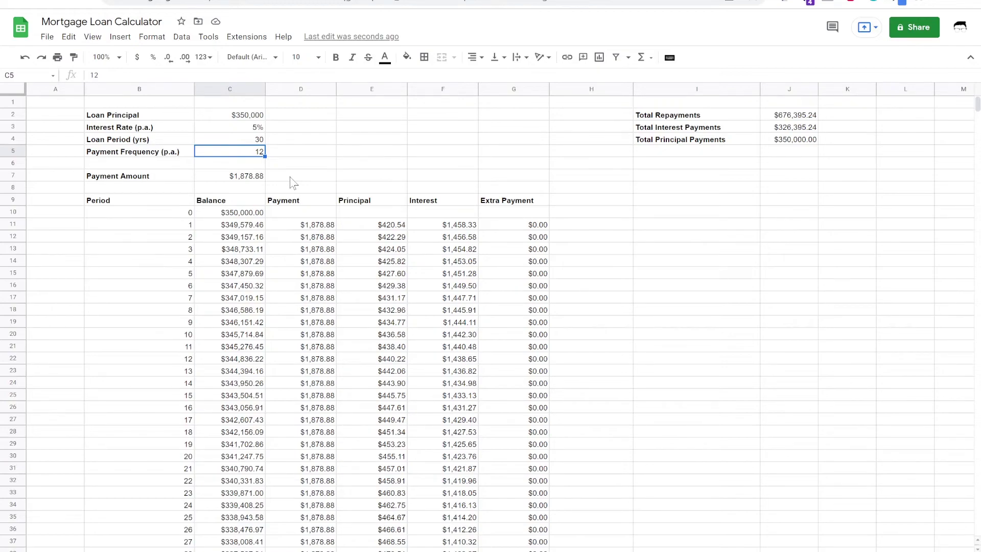
type("52")
key("Return")
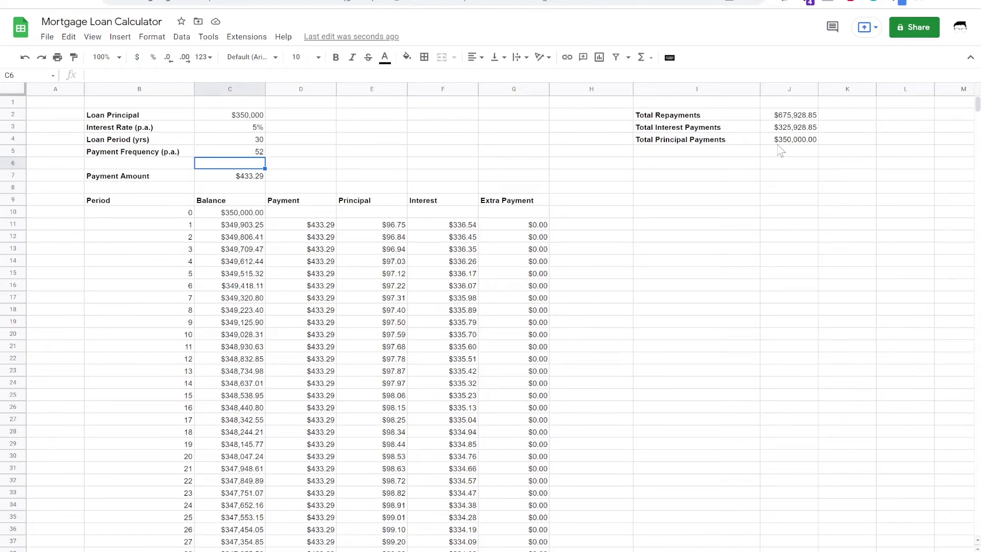
left_click(246, 152)
type("12")
key("Return")
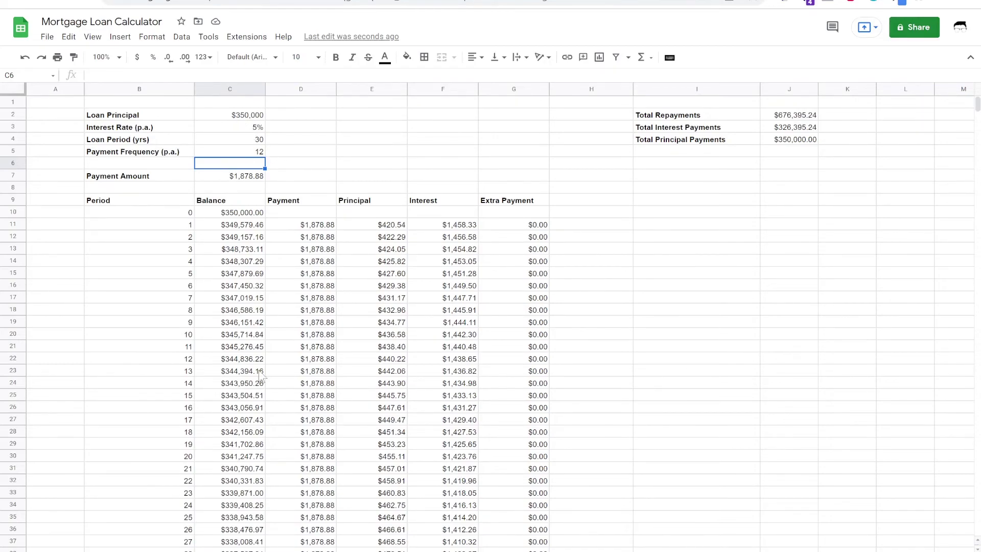
Enter a $10,000 extra payment in G22 for period 12.
left_click(541, 359)
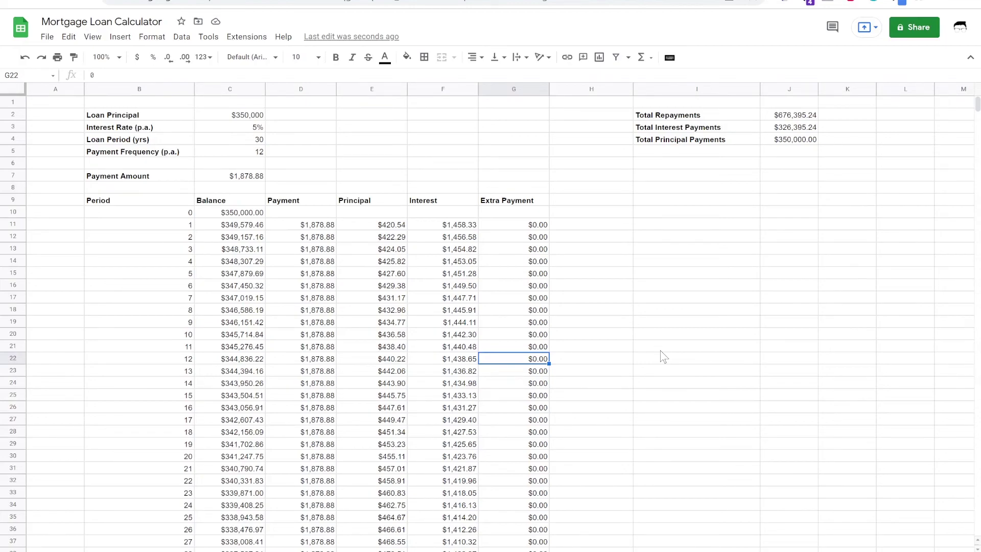
type("10000")
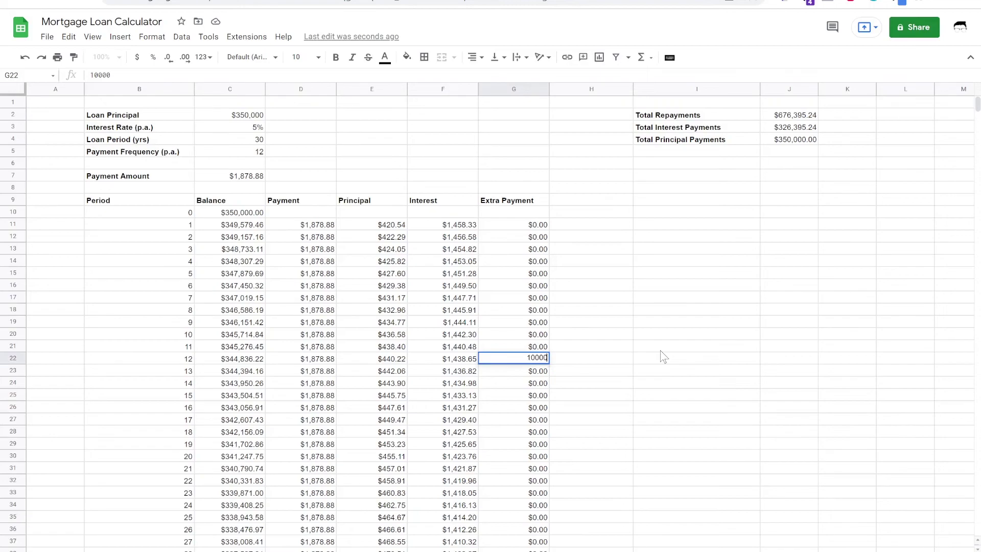
key("Return")
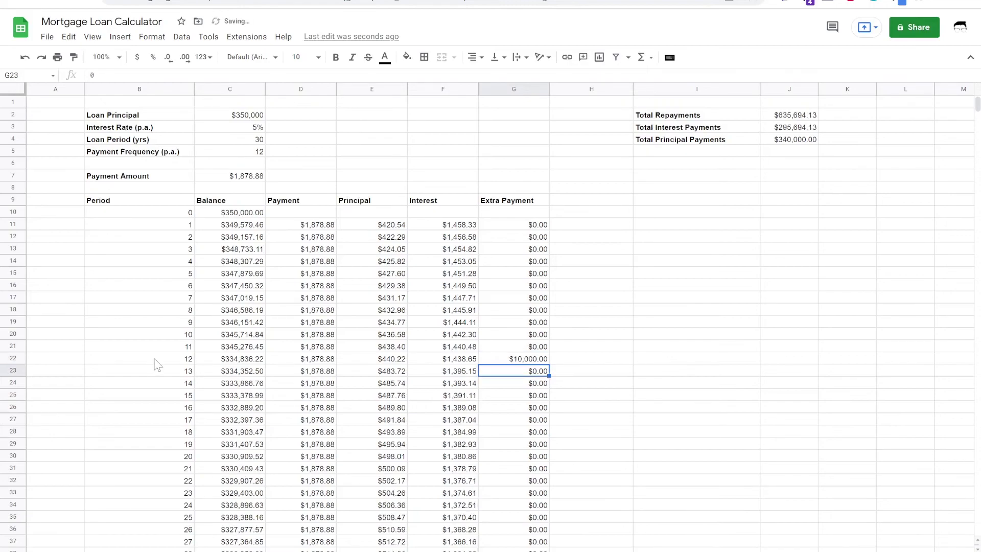
left_click(156, 361)
left_click(516, 364, "shift")
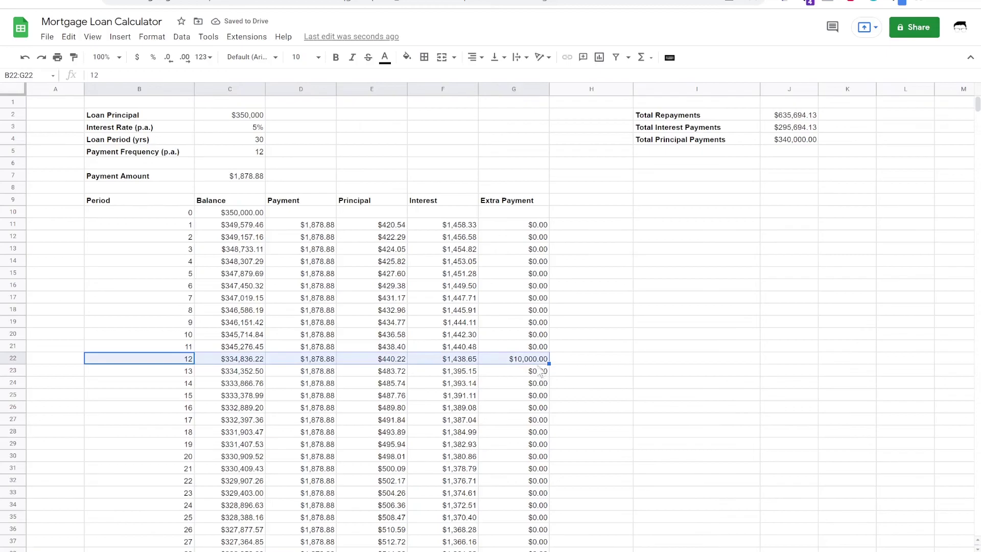
Check the final $634.15 payment at period 339 and count unused periods 340–360.
scroll(416, 403, "down", 20)
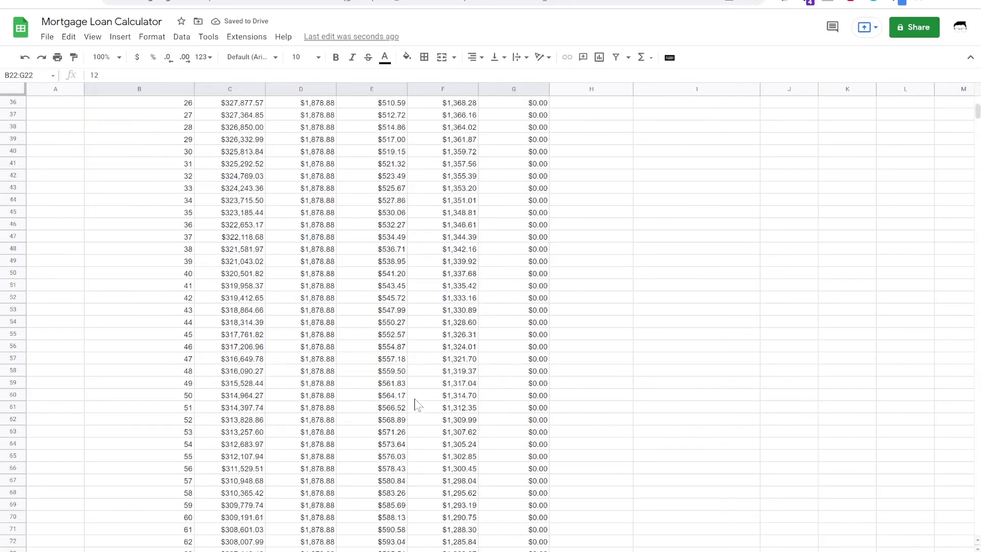
scroll(295, 383, "down", 20)
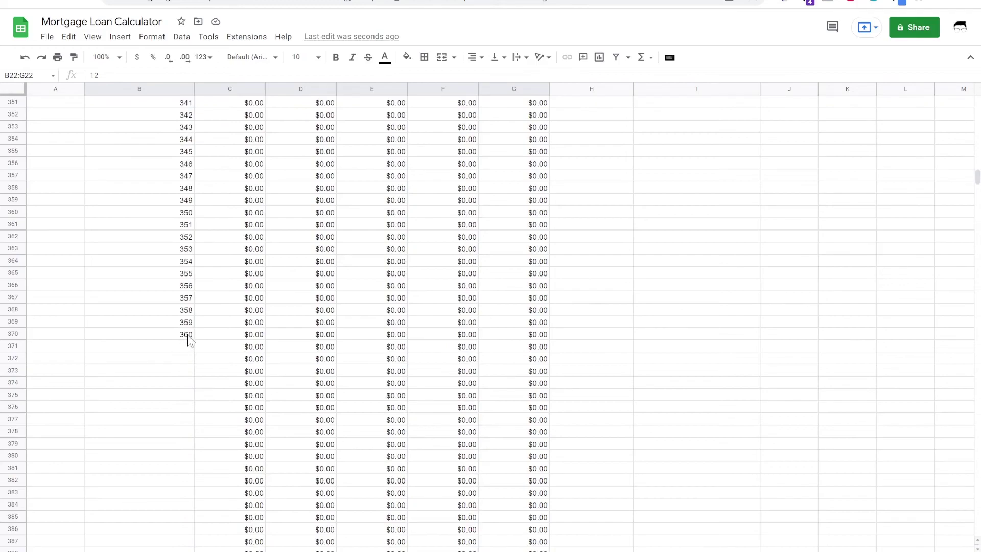
left_click_drag(187, 334, 527, 342)
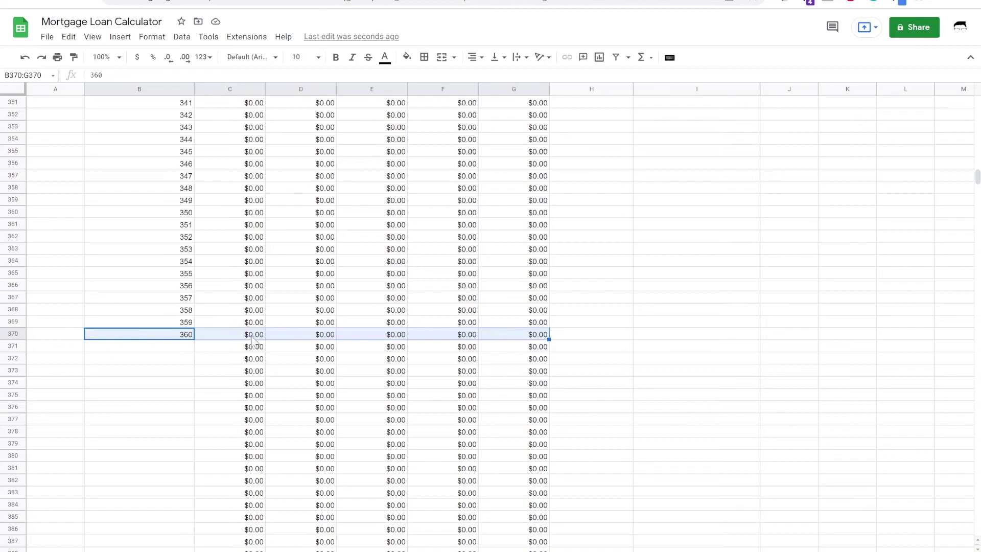
left_click_drag(241, 335, 501, 337)
key("Right")
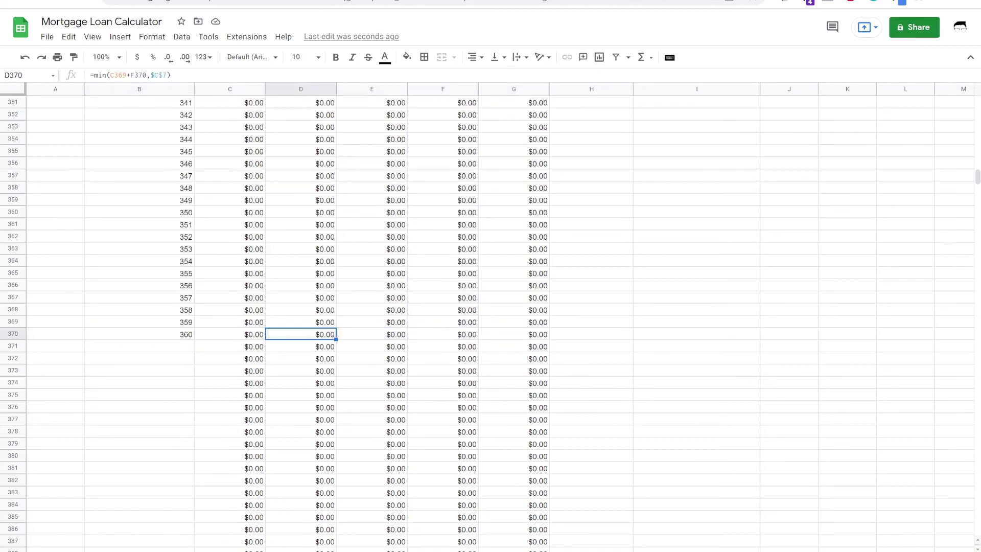
scroll(292, 276, "up", 3)
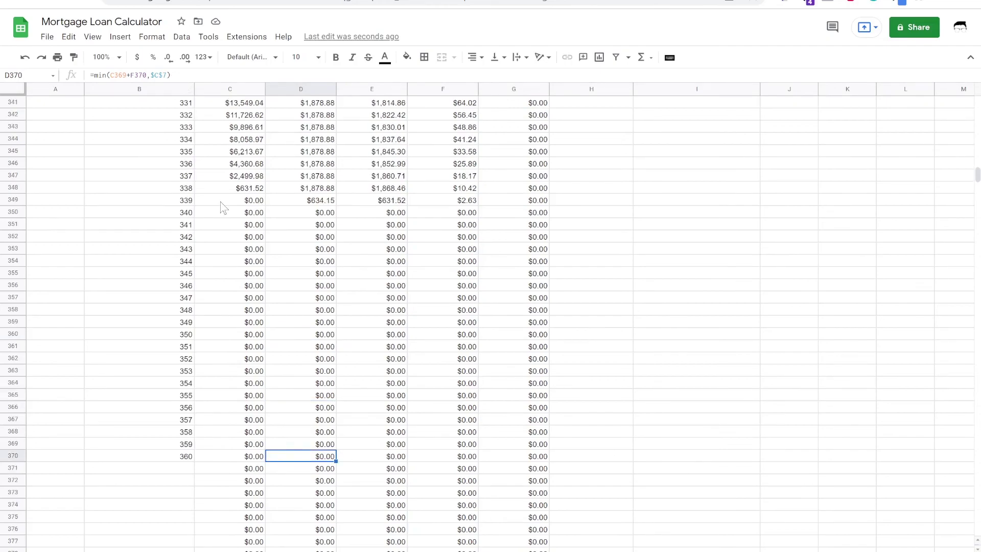
left_click(310, 202)
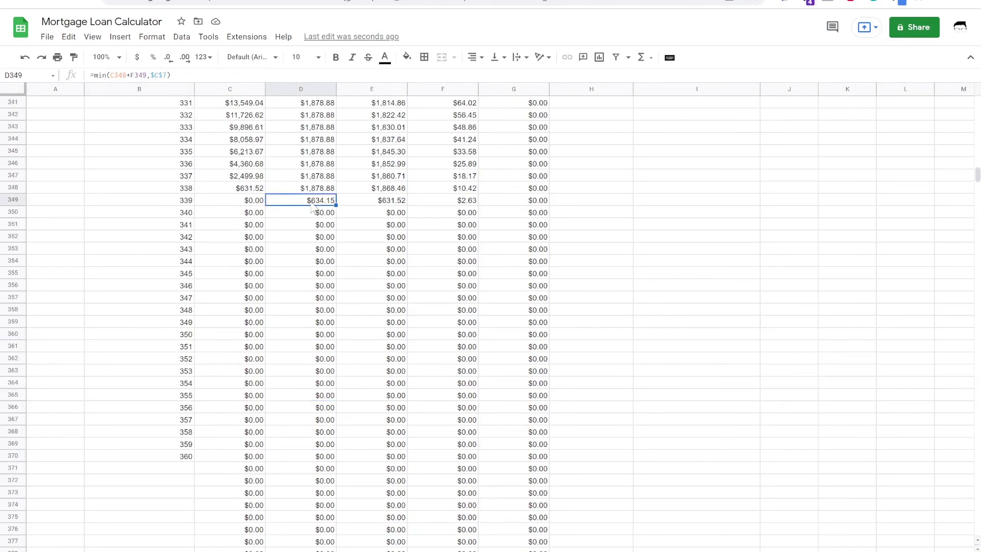
key("shift+space")
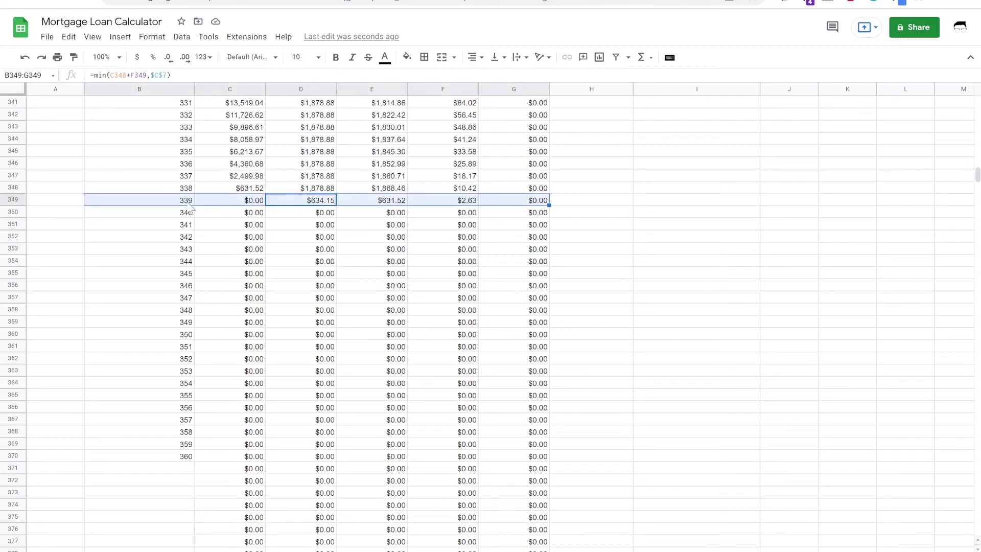
left_click_drag(190, 208, 181, 456)
left_click(831, 550)
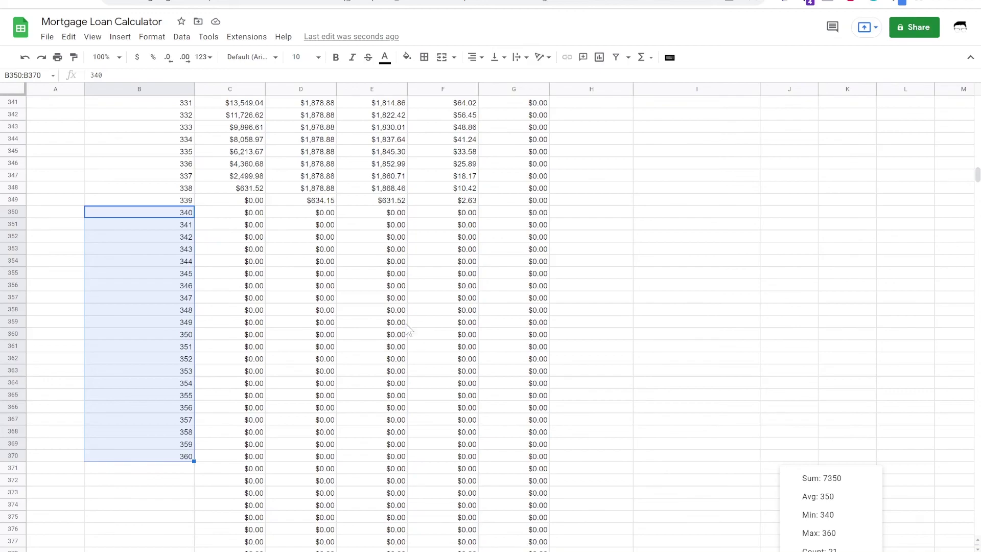
Delete the $10,000 extra payment from G22 so period 12 returns to $0.00.
left_click(574, 312)
key("ctrl+Home")
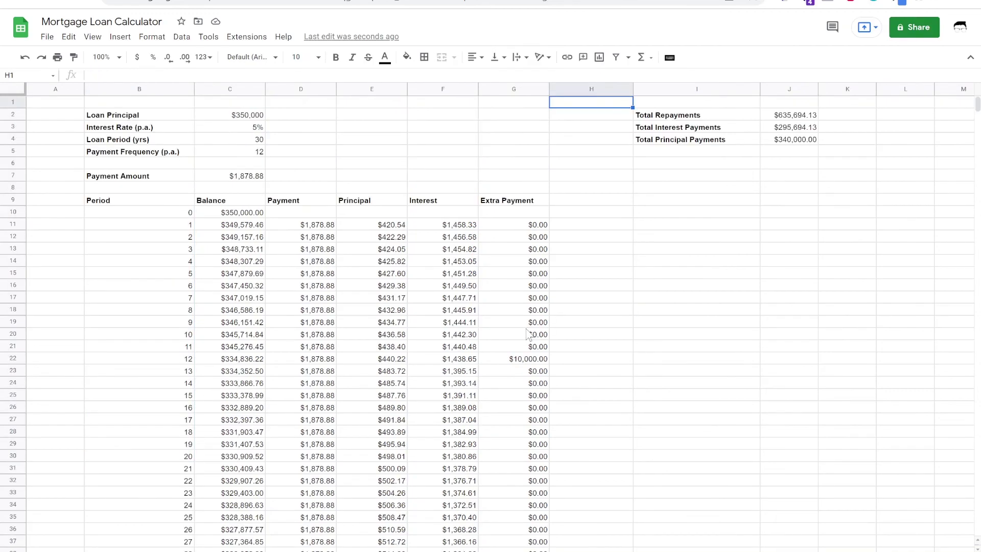
left_click_drag(541, 359, 159, 348)
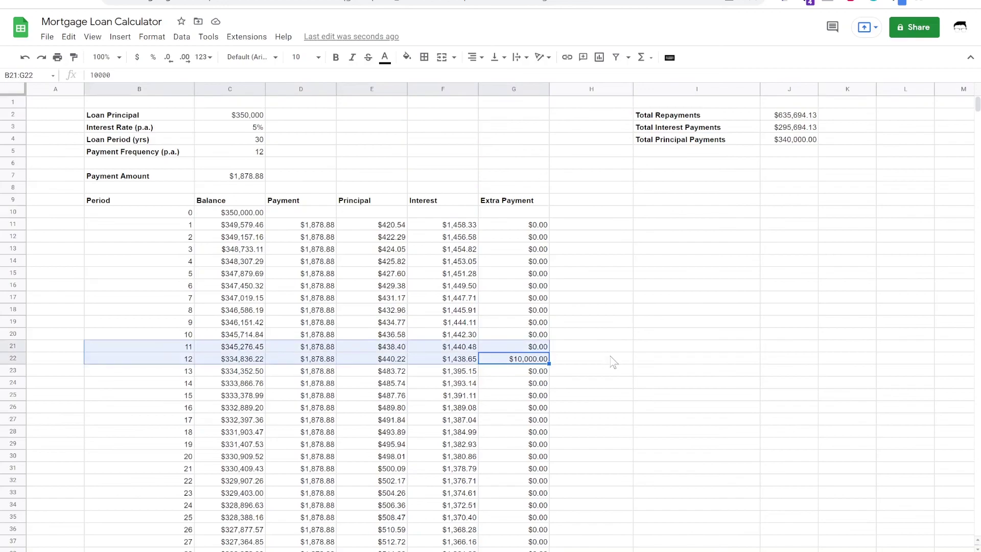
left_click(613, 362)
left_click(536, 363)
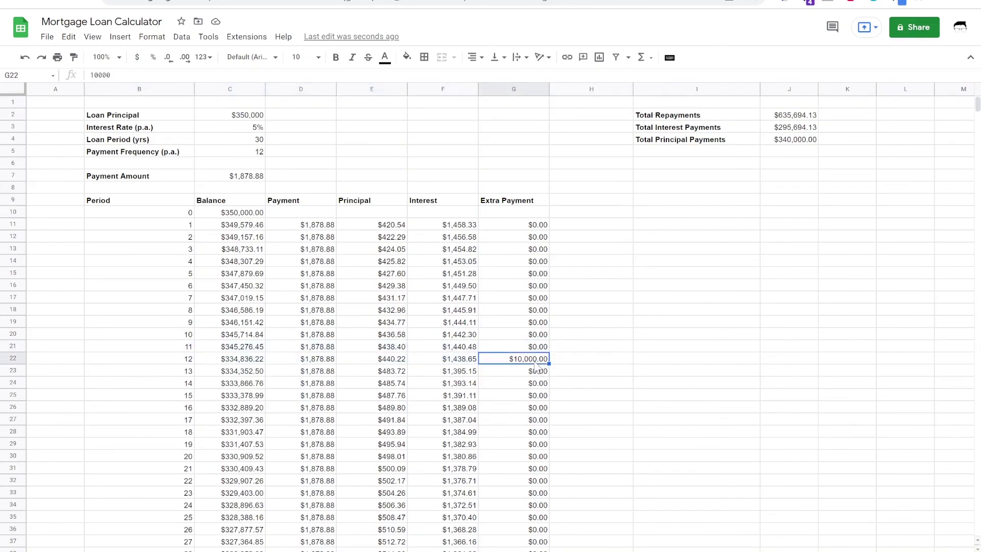
key("Delete")
key("Right")
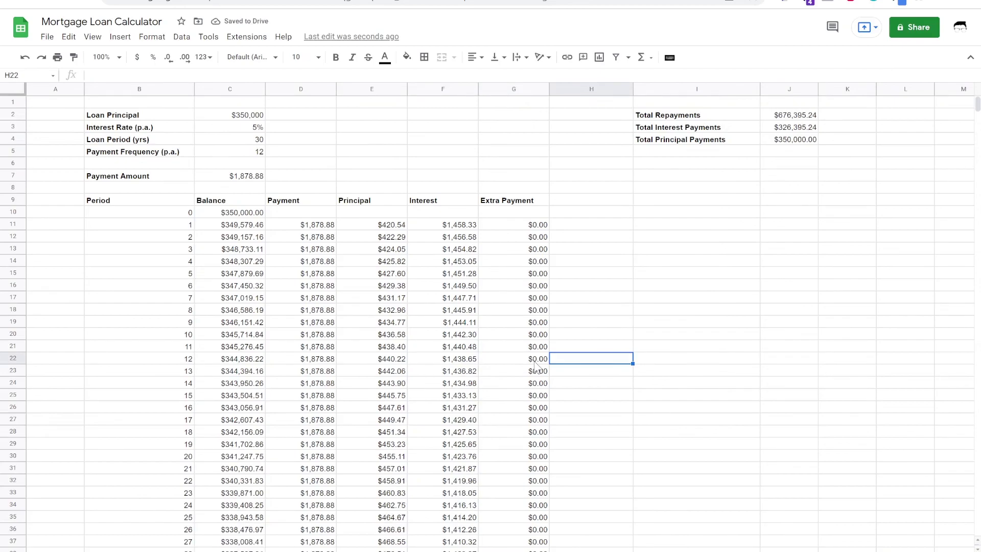
left_click(501, 149)
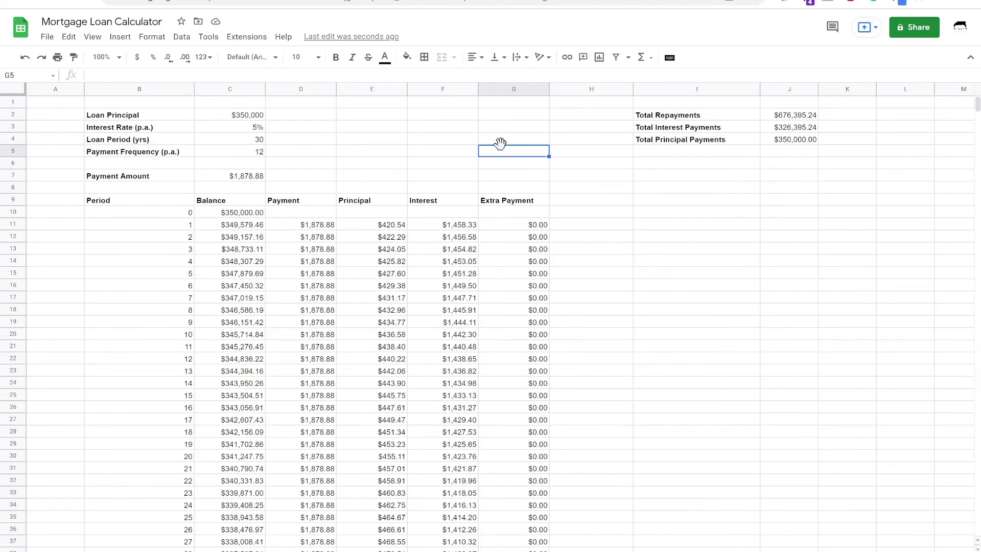